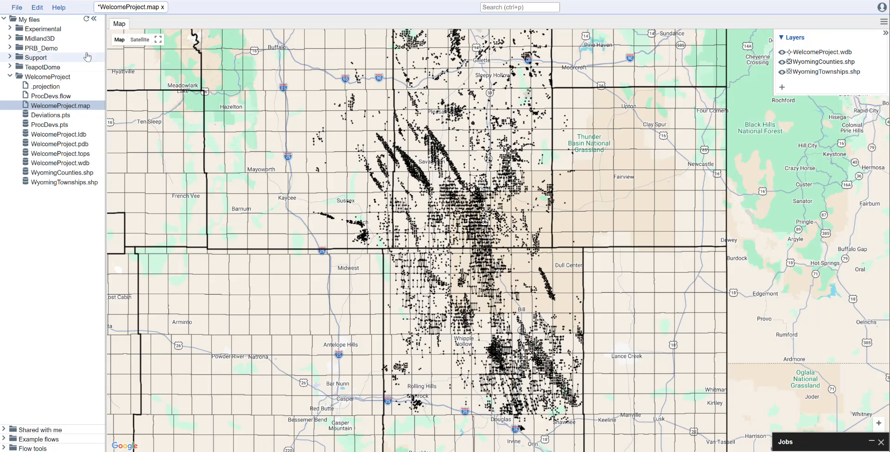
Create a new flow file named SrructureGrid.flow in the WelcomeProject folder.
right_click(42, 80)
mouse_move(67, 87)
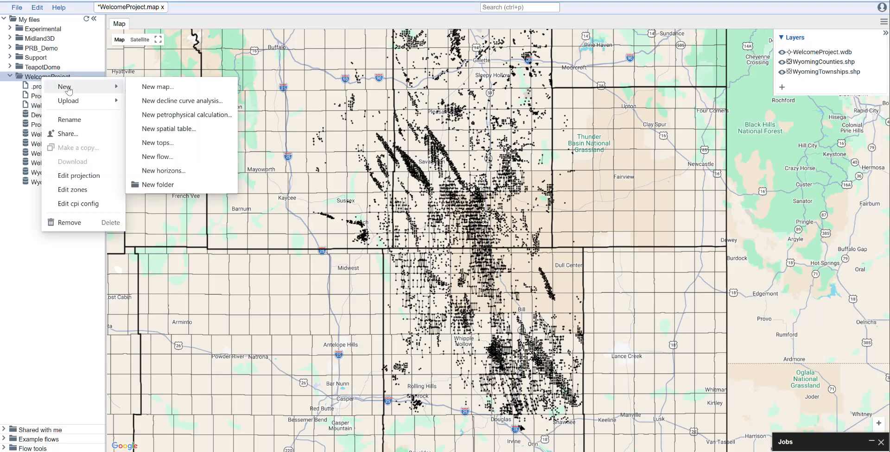
click(172, 156)
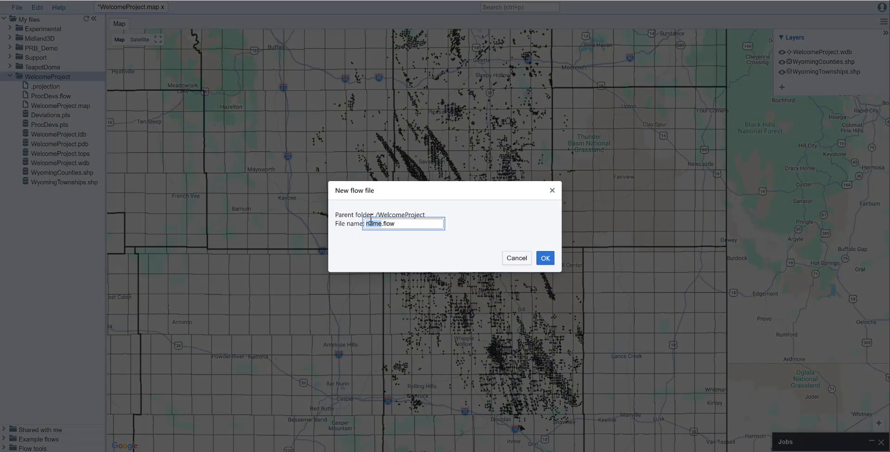
text(StructureGrid)
click(544, 258)
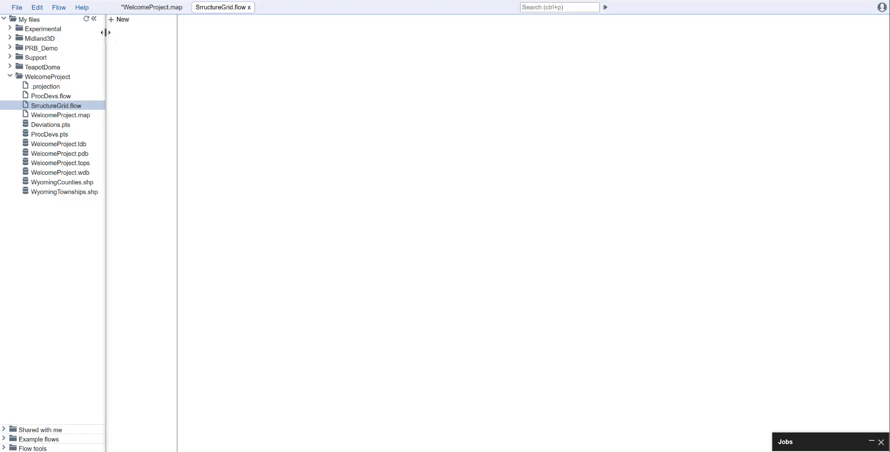
Add a PointsInput tool to the flow and set its points file to WelcomeProject.tops.
click(121, 21)
click(380, 162)
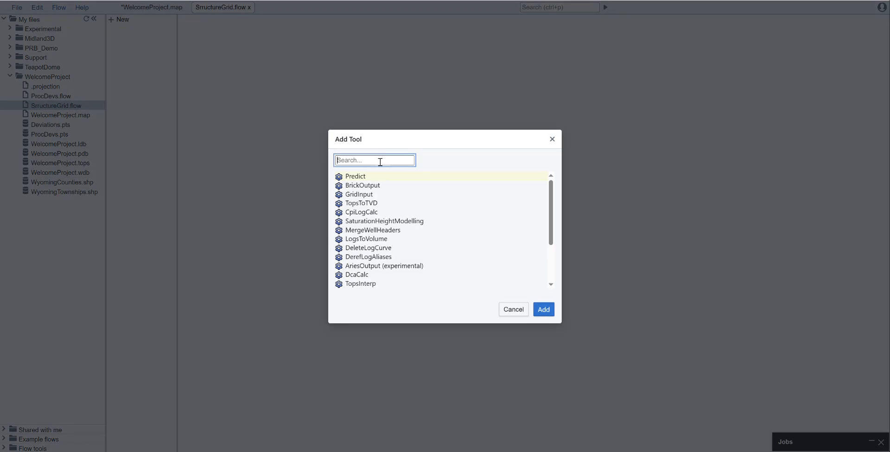
text(pointint)
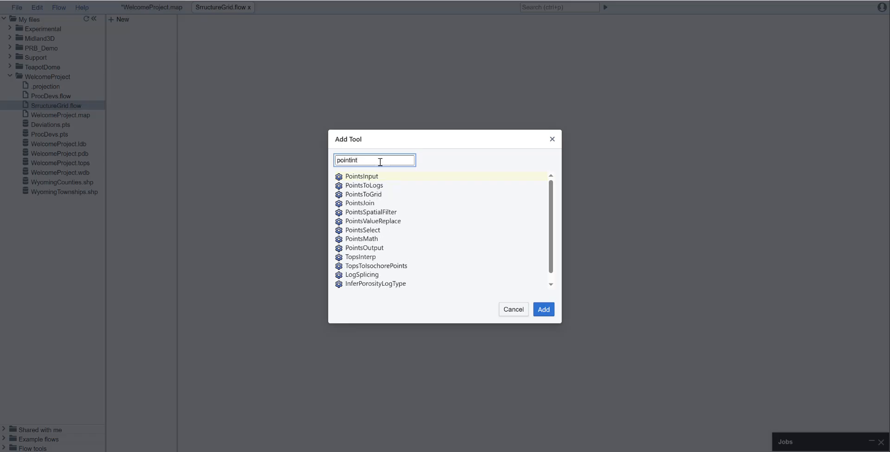
key(Return)
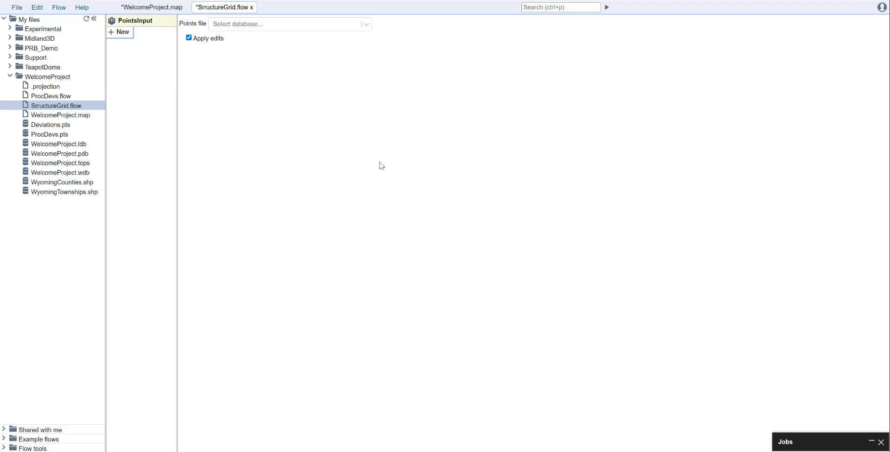
click(258, 27)
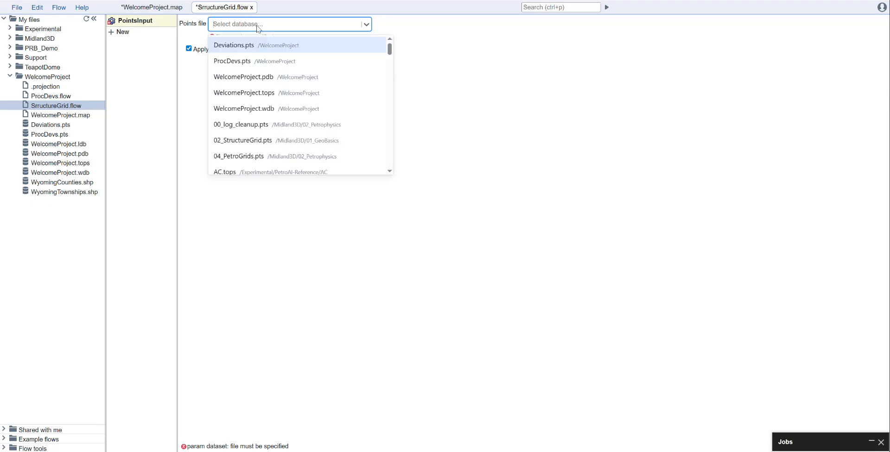
click(276, 93)
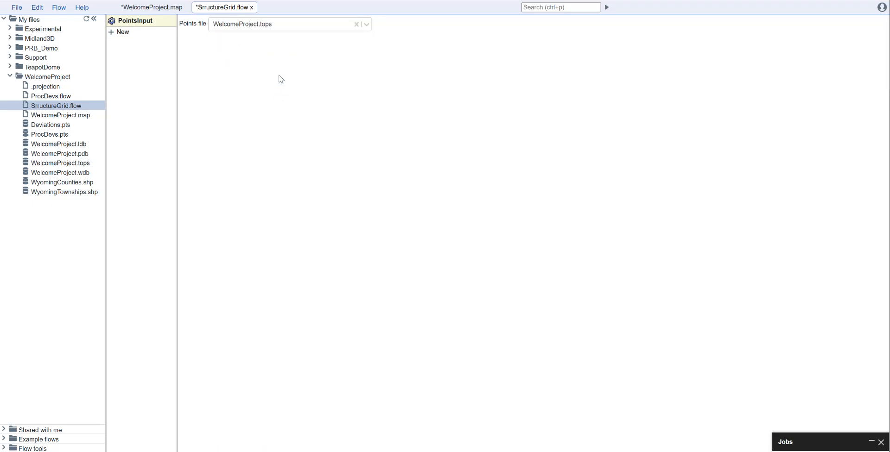
Add a TopsToTVD tool after PointsInput and set its well headers to WelcomeProject.wdb.
click(119, 32)
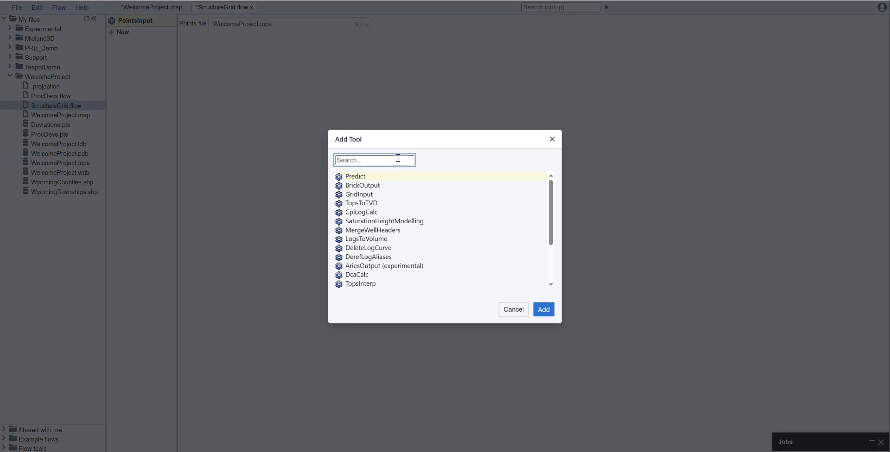
text(tops)
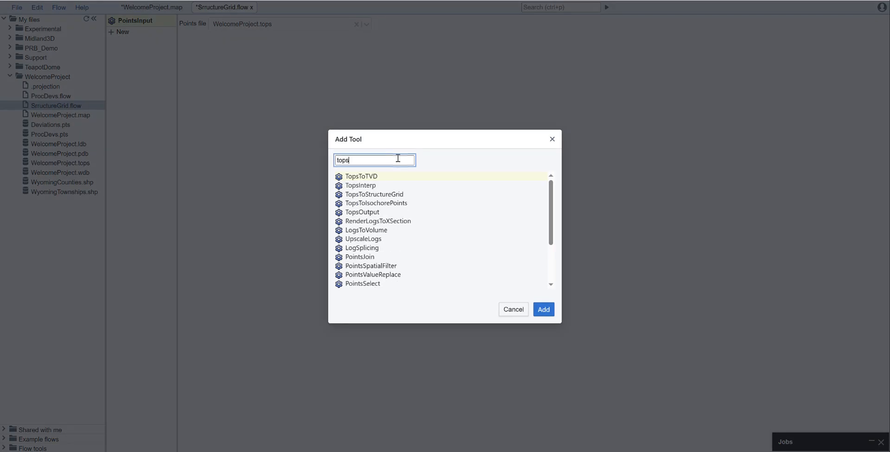
click(544, 310)
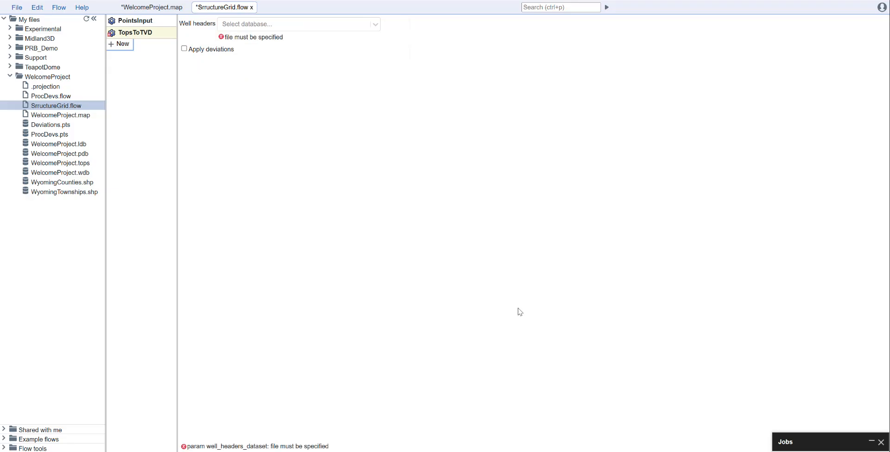
click(281, 25)
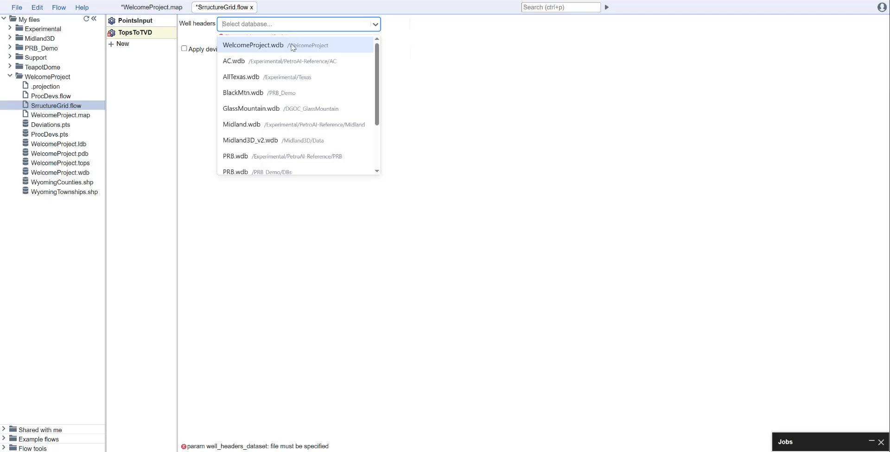
click(285, 46)
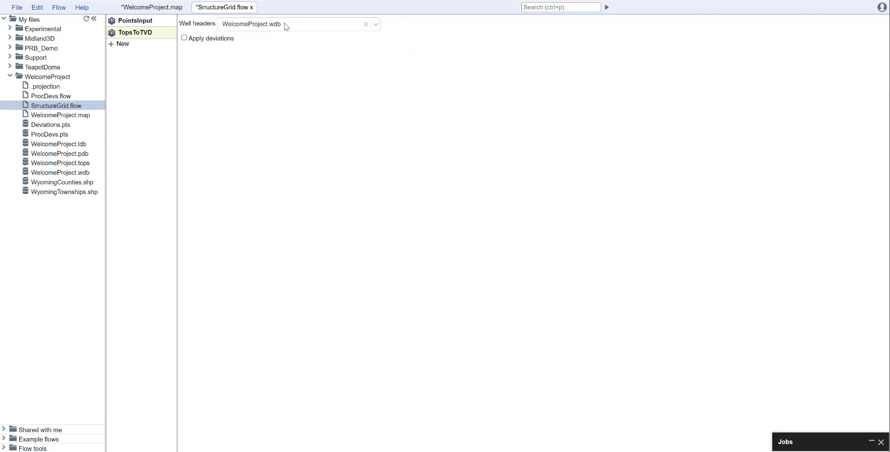
Enable applying deviations in TopsToTVD and choose ProcDevs.pts as the deviation points.
click(185, 38)
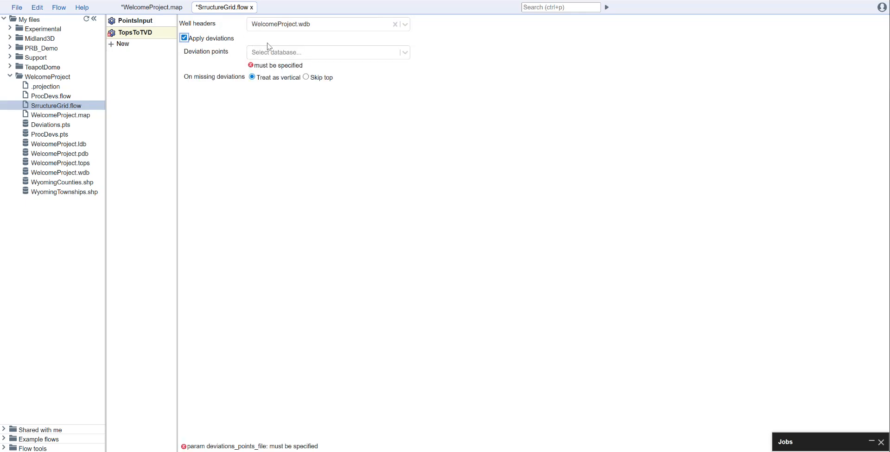
click(300, 54)
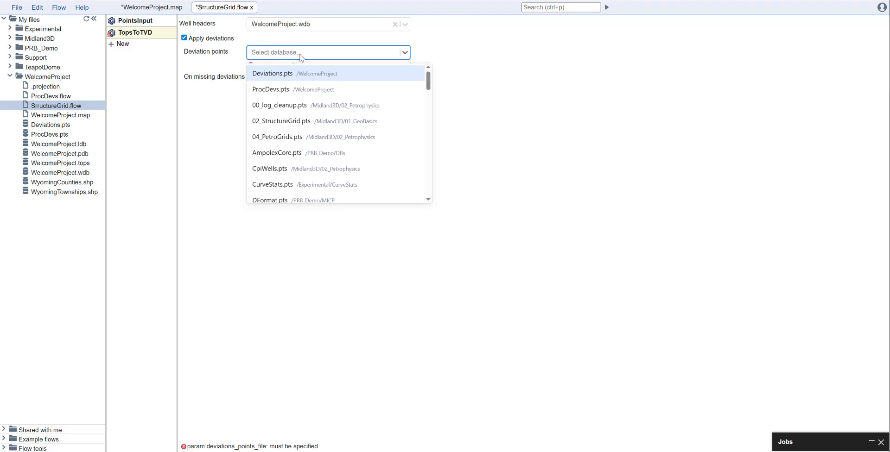
click(304, 93)
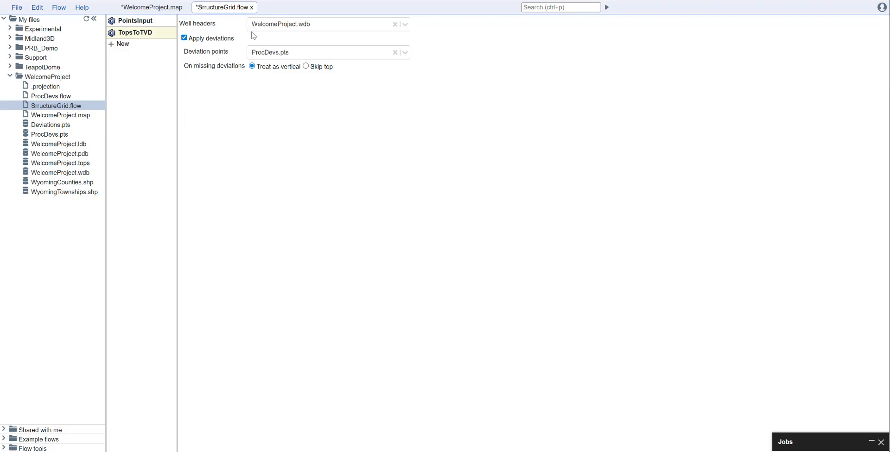
Add a TopsToStructureGrid tool after TopsToTVD in the flow.
mouse_move(159, 22)
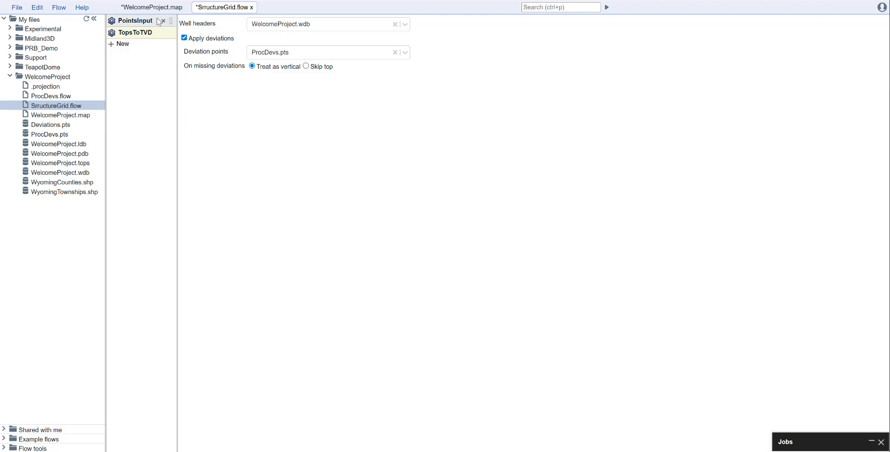
click(123, 44)
text(topsto)
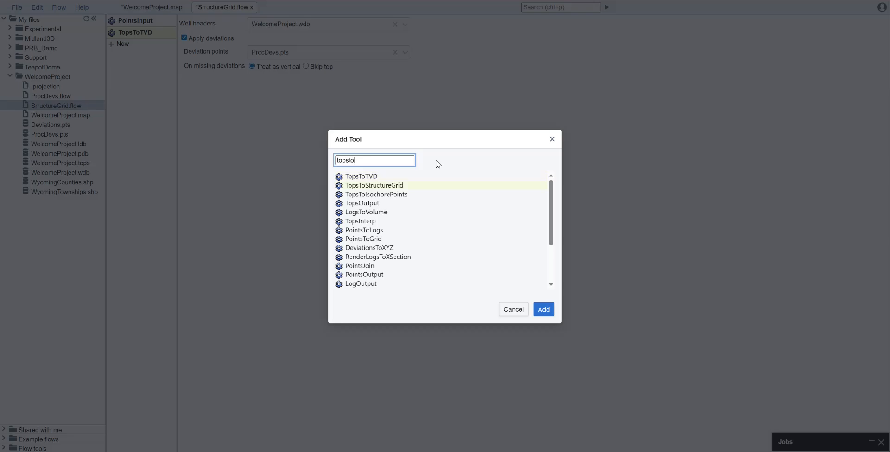
key(Return)
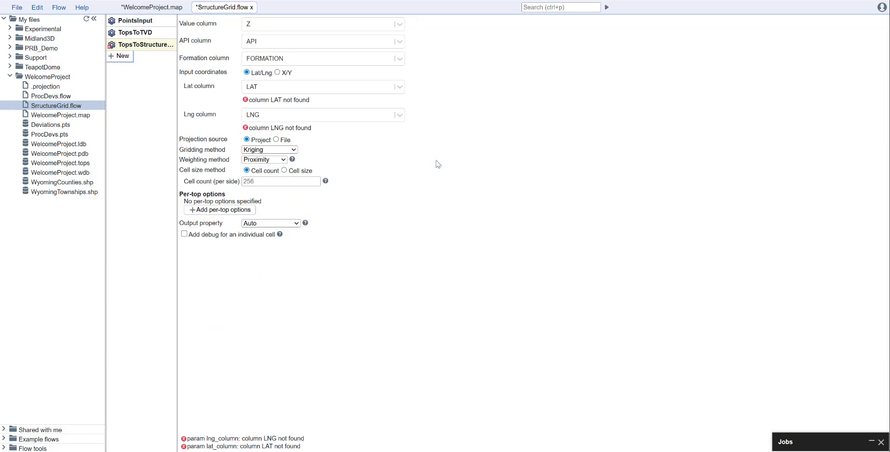
Switch the structure grid's input coordinates to X/Y, using X as the X column and Y as the Y column.
click(282, 74)
click(308, 88)
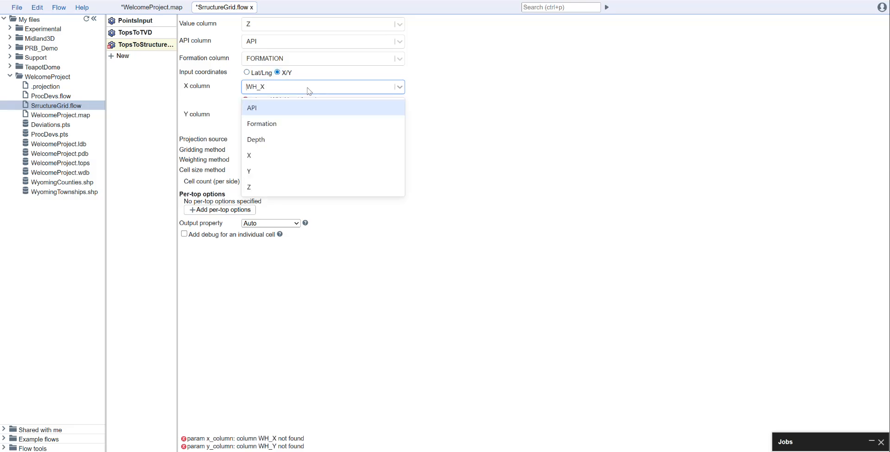
click(275, 156)
click(293, 107)
click(284, 188)
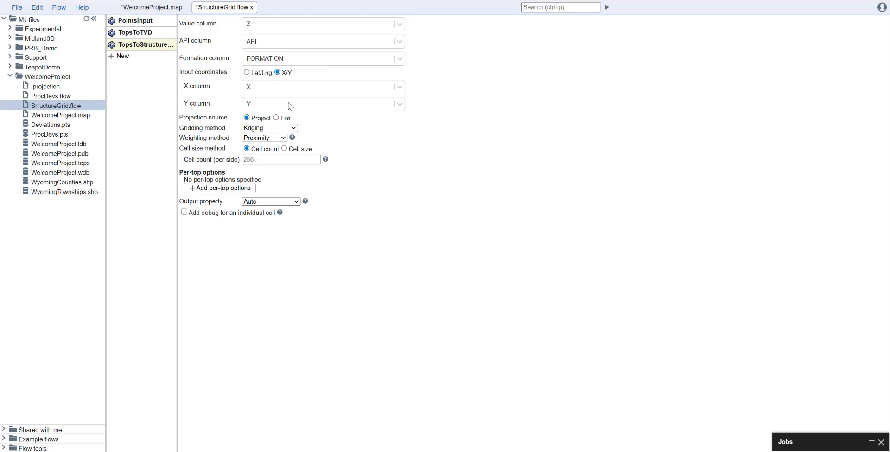
Keep Kriging as the gridding method and set the cell count per side to 512.
click(282, 129)
click(283, 129)
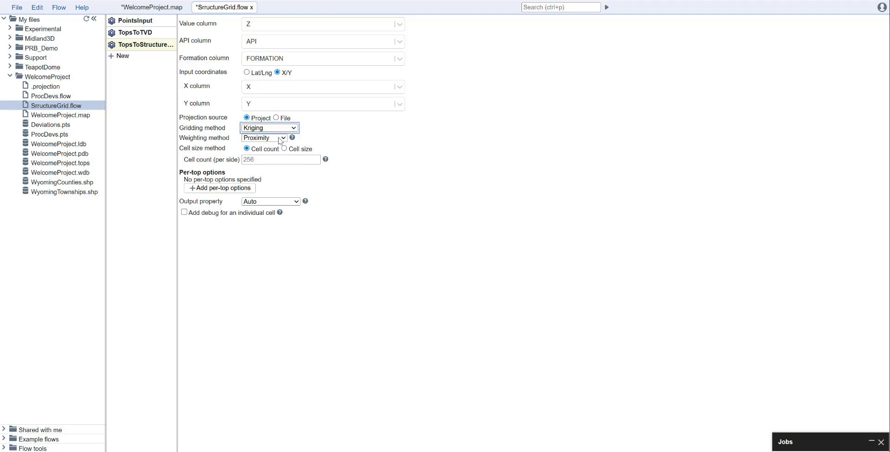
click(280, 159)
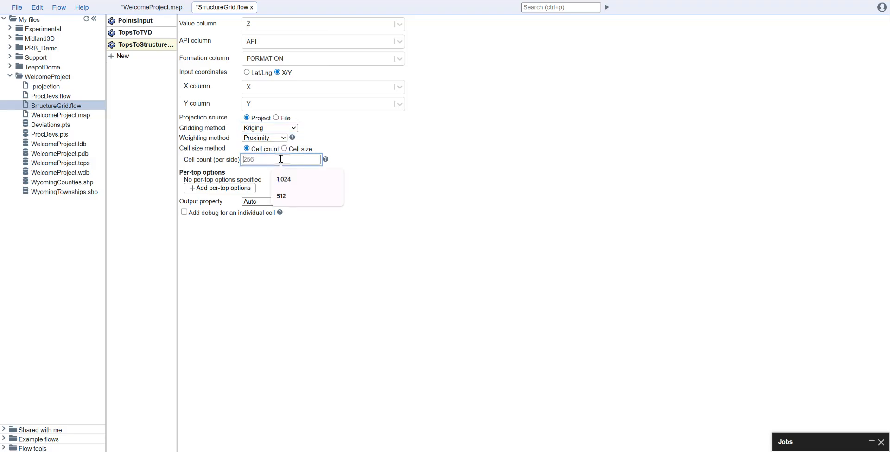
click(289, 197)
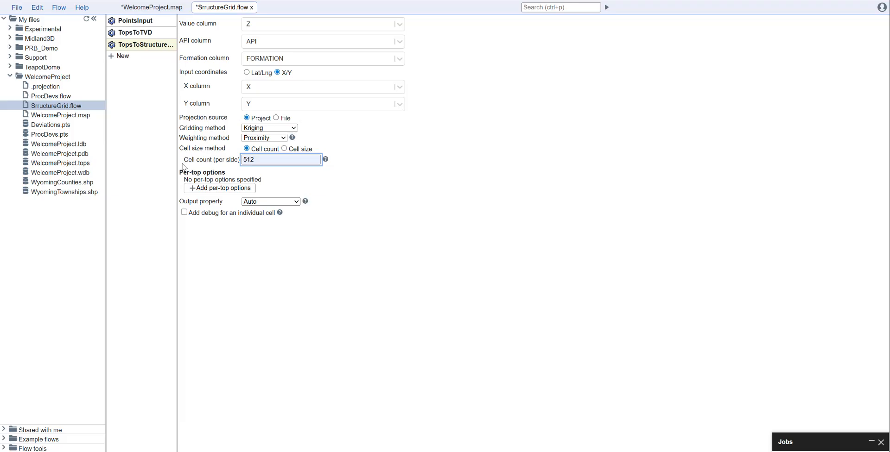
click(370, 162)
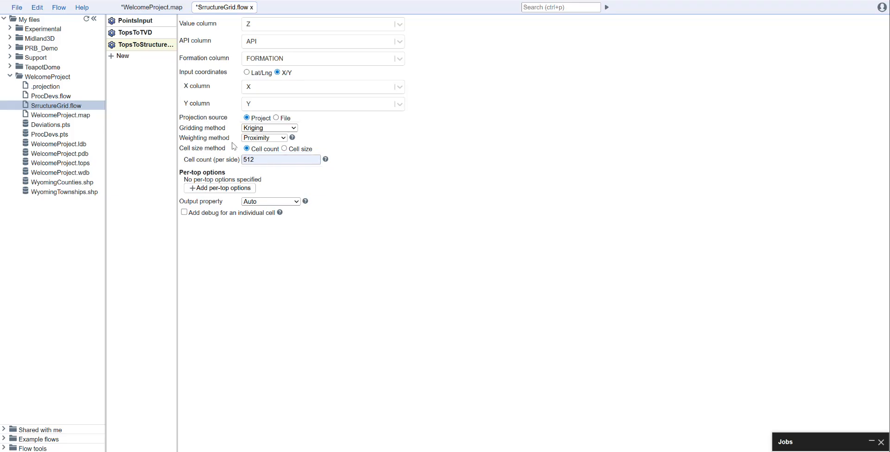
Add a GridOutput tool at the end of the flow with the default file name SrructureGrid.grid.
click(123, 56)
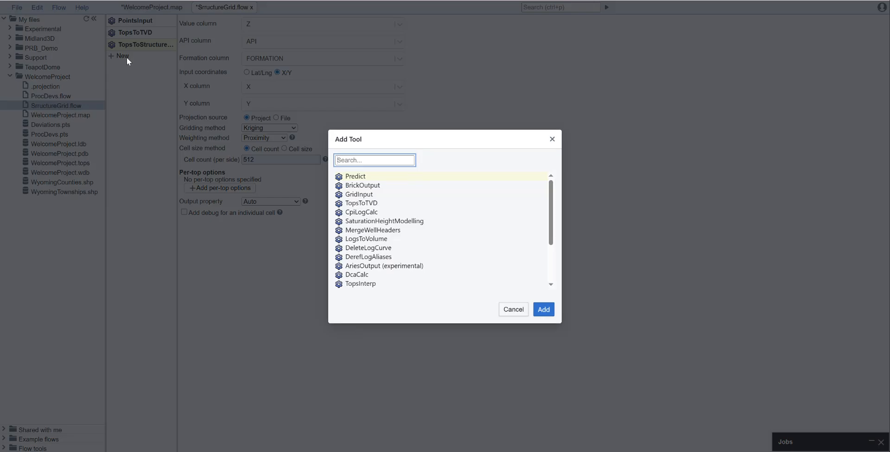
text(gridou)
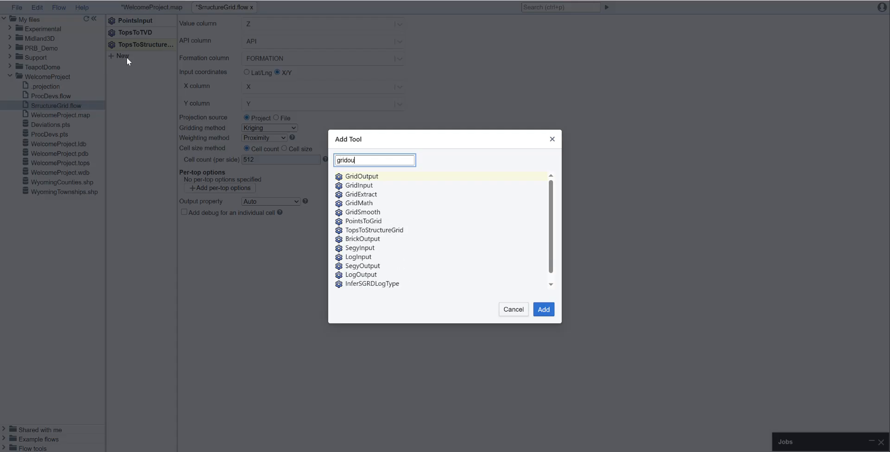
key(Return)
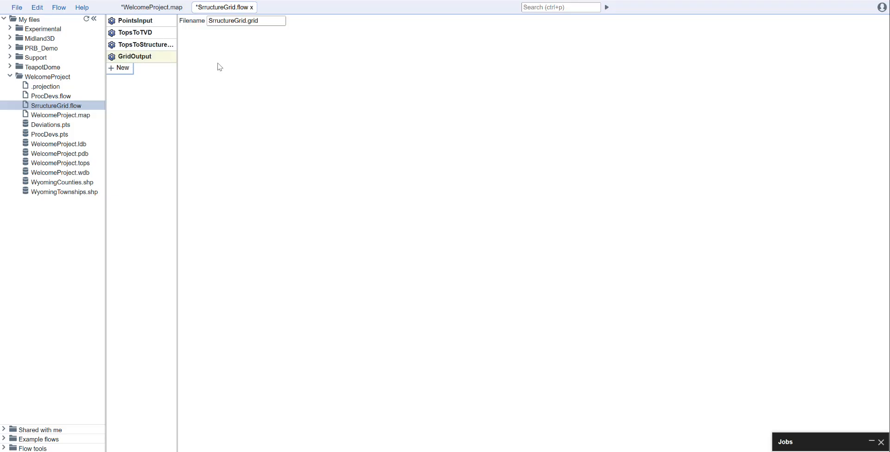
Review the settings of the PointsInput, TopsToTVD, TopsToStructureGrid and GridOutput tools in turn.
click(144, 21)
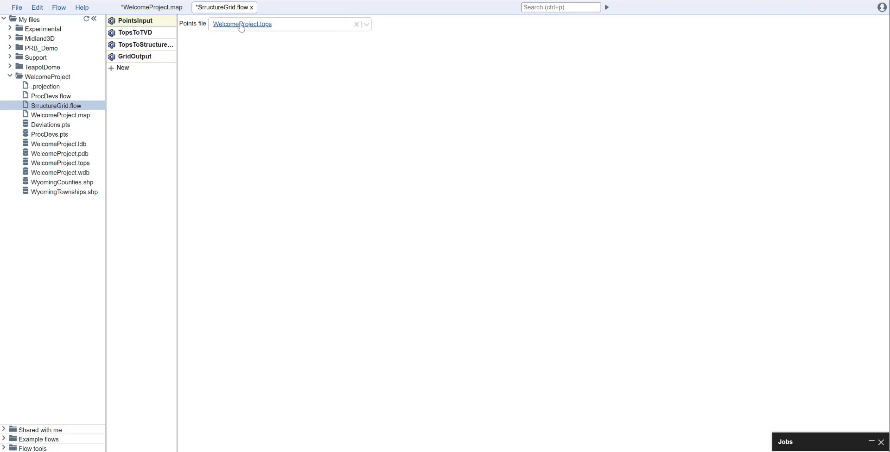
click(150, 32)
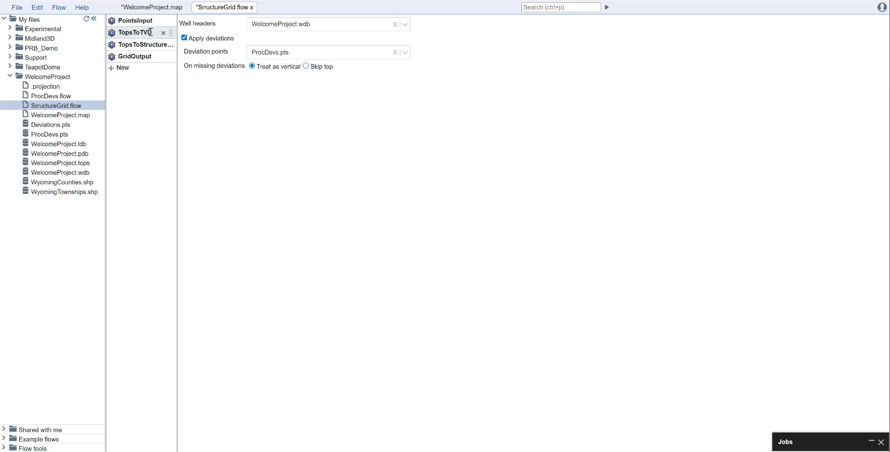
click(151, 44)
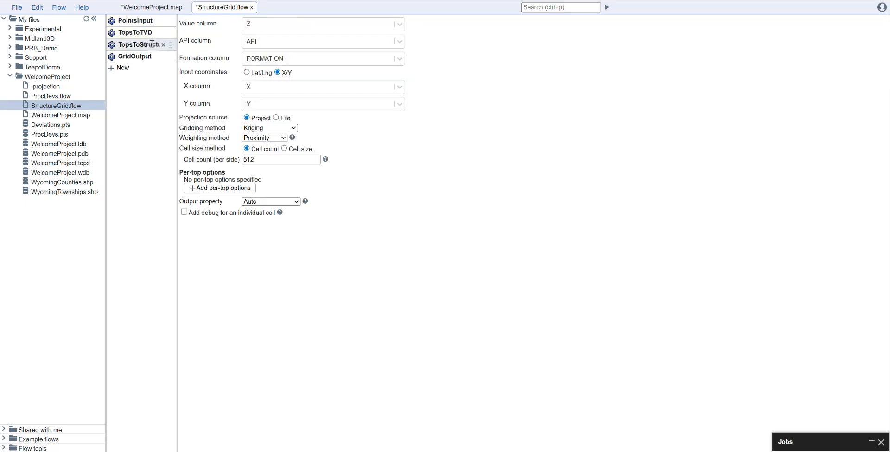
click(148, 57)
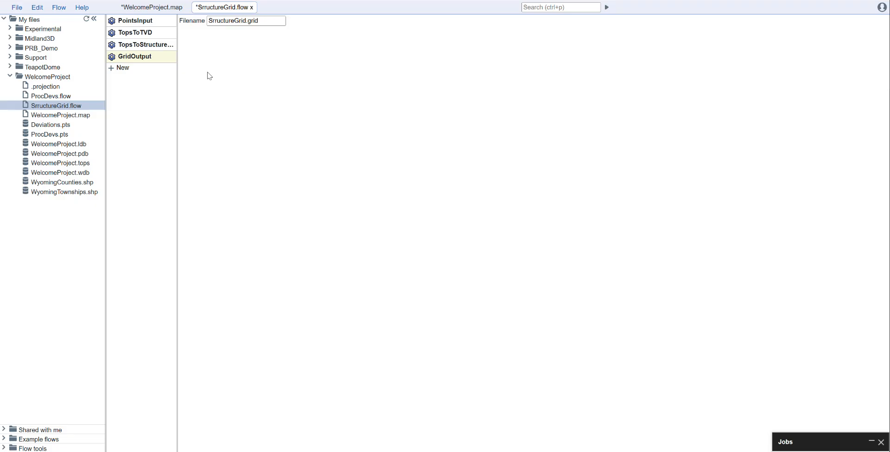
Add a PointsSelect tool to the flow after GridOutput.
click(122, 69)
text(pointsele)
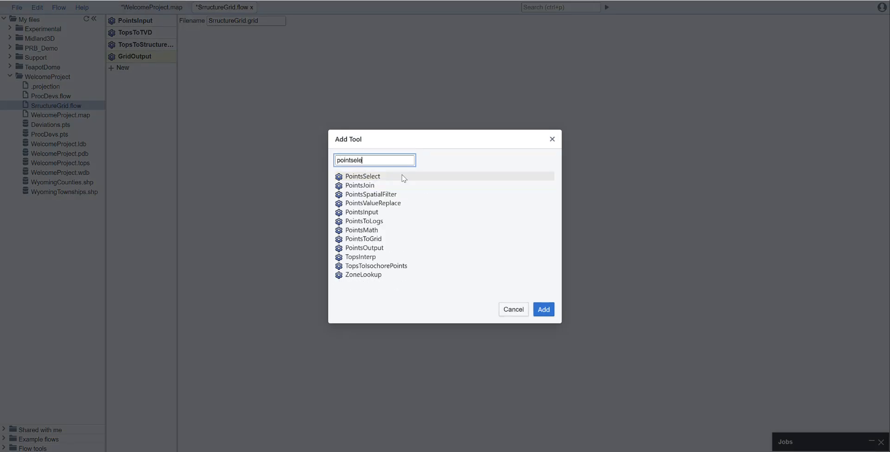
click(404, 178)
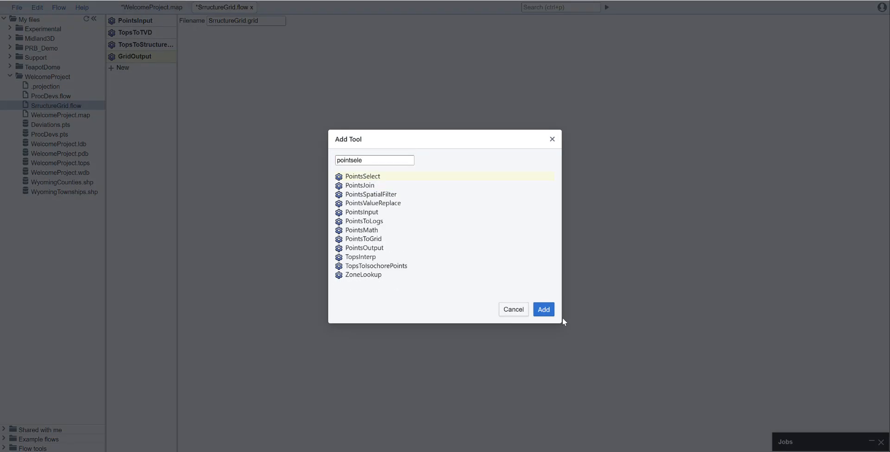
click(544, 310)
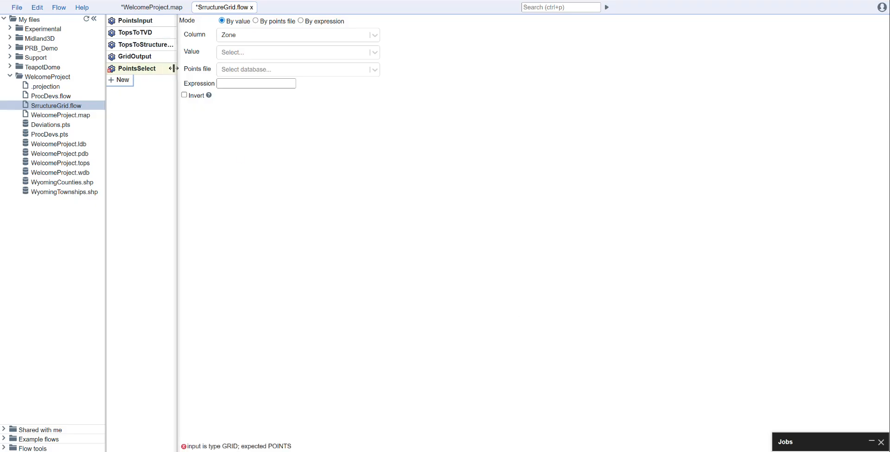
Move the PointsSelect tool directly after PointsInput in the flow and set its filter column to Formation.
drag(171, 70, 170, 35)
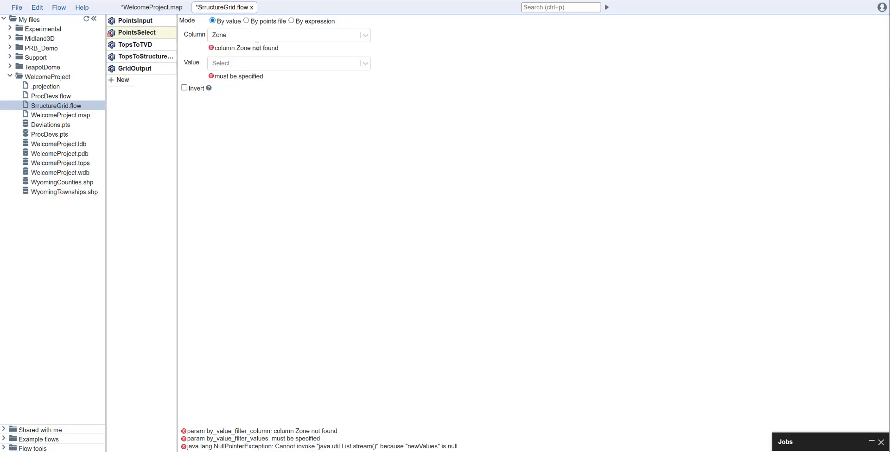
click(276, 41)
click(249, 72)
Exclude the Lower Parkman and L200 formations by choosing both as PointsSelect filter values and inverting the selection.
click(264, 55)
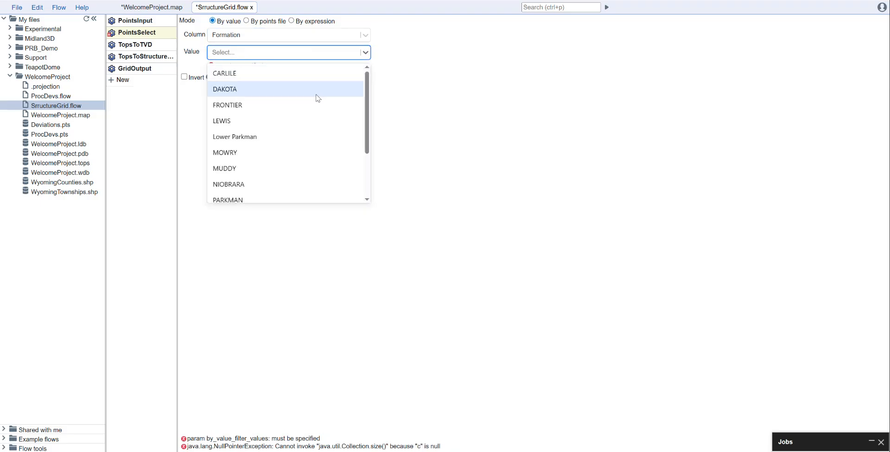
scroll(323, 109, down, 2)
scroll(322, 120, up, 3)
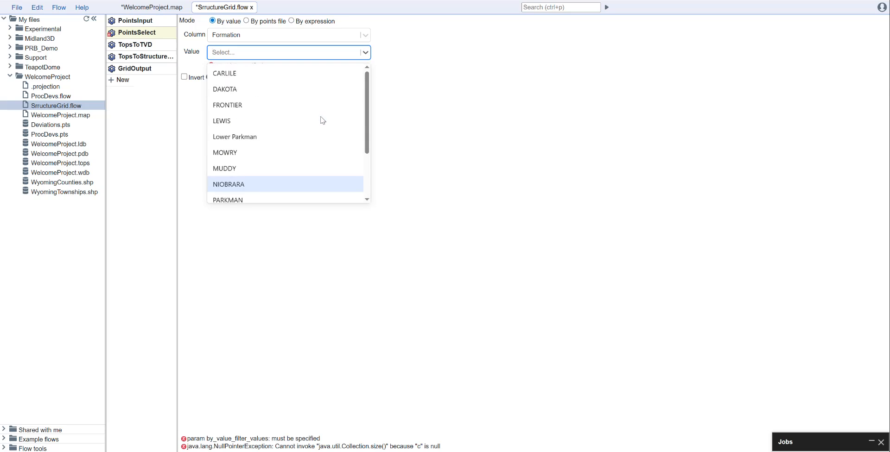
scroll(264, 154, down, 1)
scroll(264, 155, down, 1)
scroll(261, 155, up, 2)
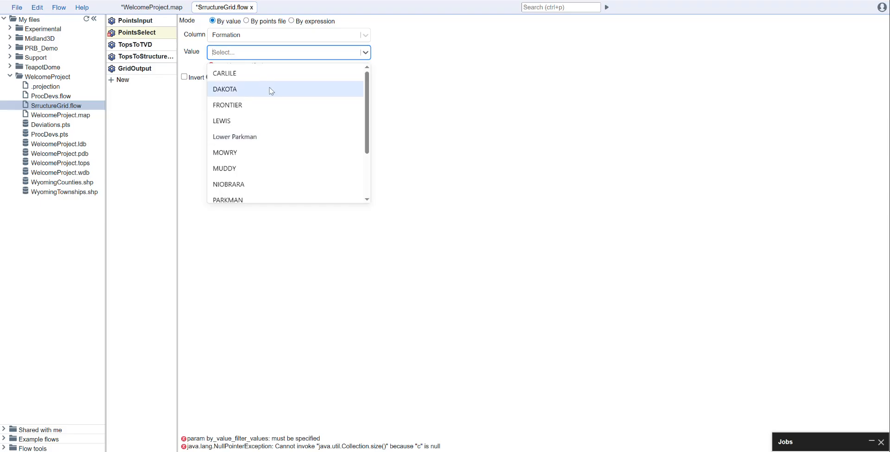
scroll(262, 99, down, 2)
scroll(269, 107, up, 2)
scroll(261, 130, down, 2)
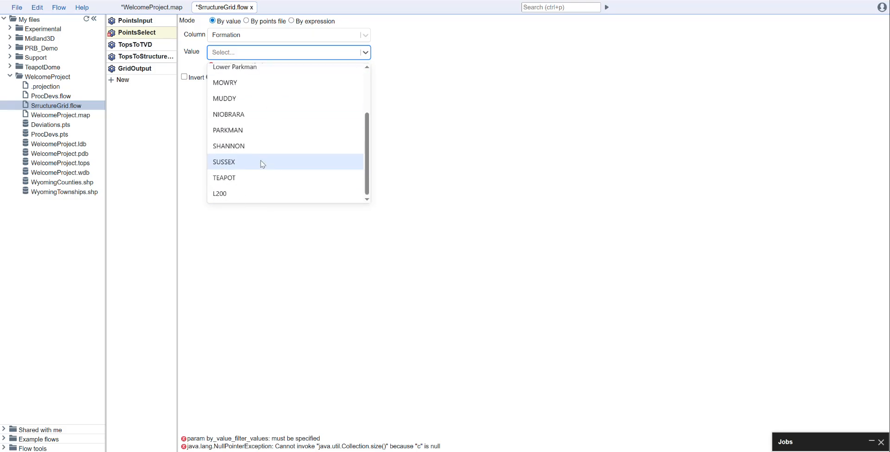
scroll(261, 149, up, 2)
click(262, 135)
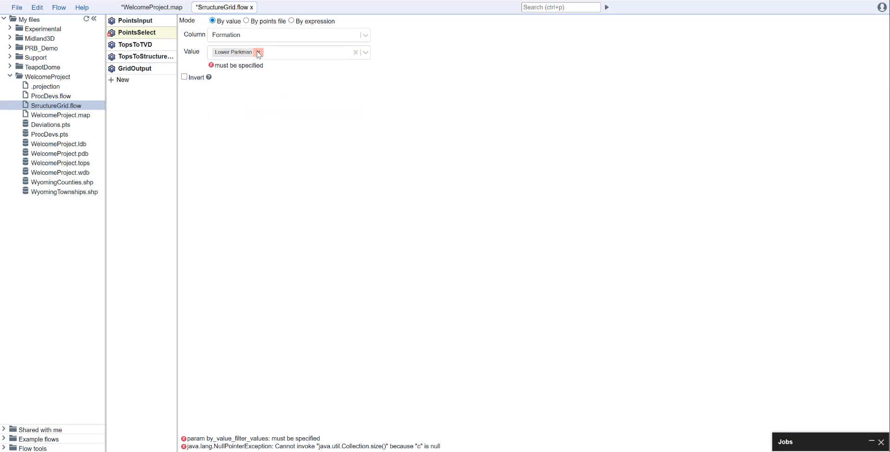
click(281, 53)
scroll(274, 134, down, 2)
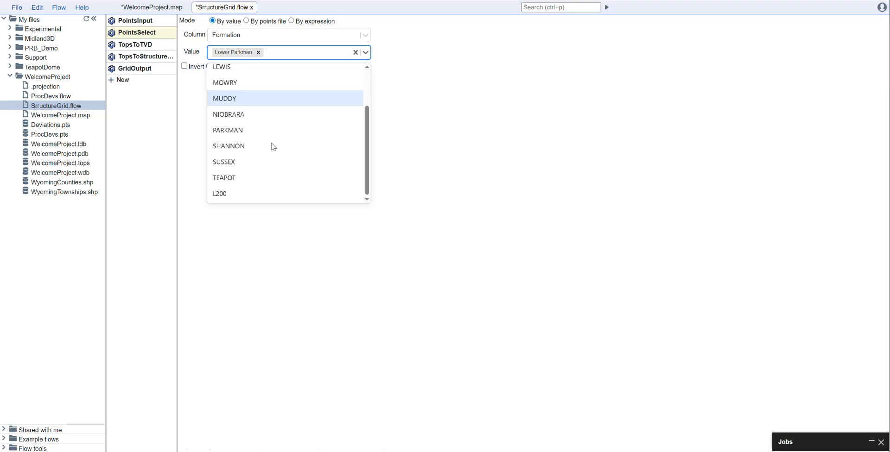
click(244, 193)
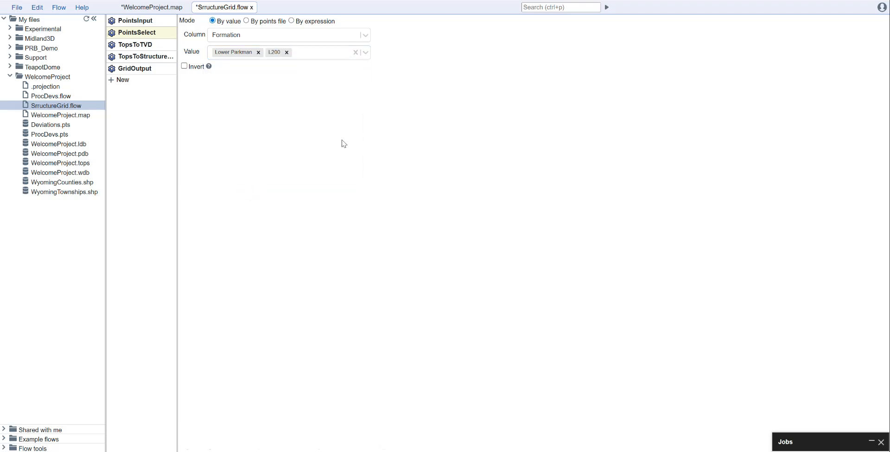
click(185, 68)
Run the flow, open the resulting SrructureGrid.grid and display its NIOBRARA formation.
click(607, 8)
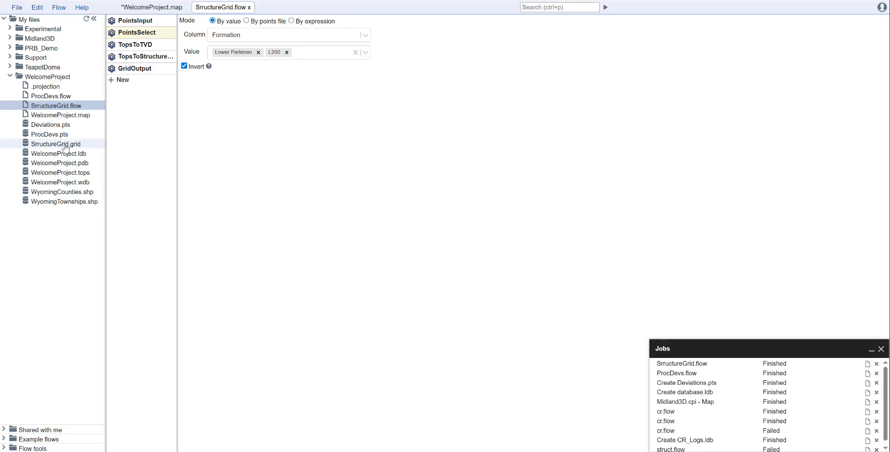
double_click(45, 145)
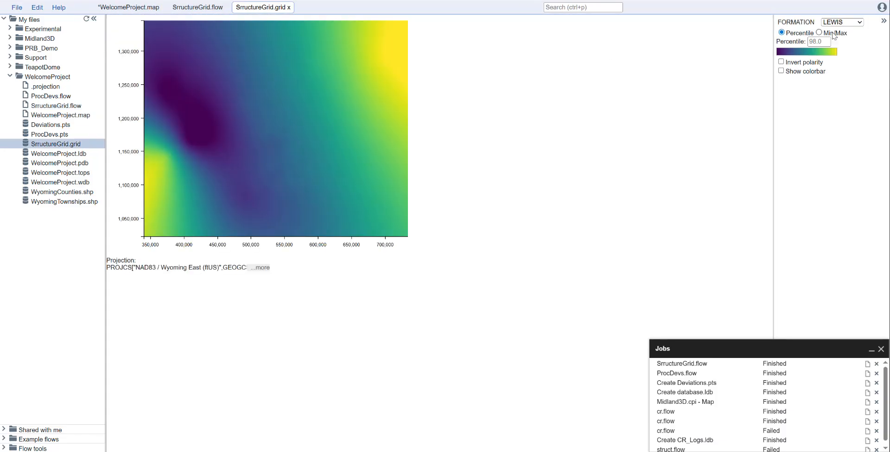
click(857, 23)
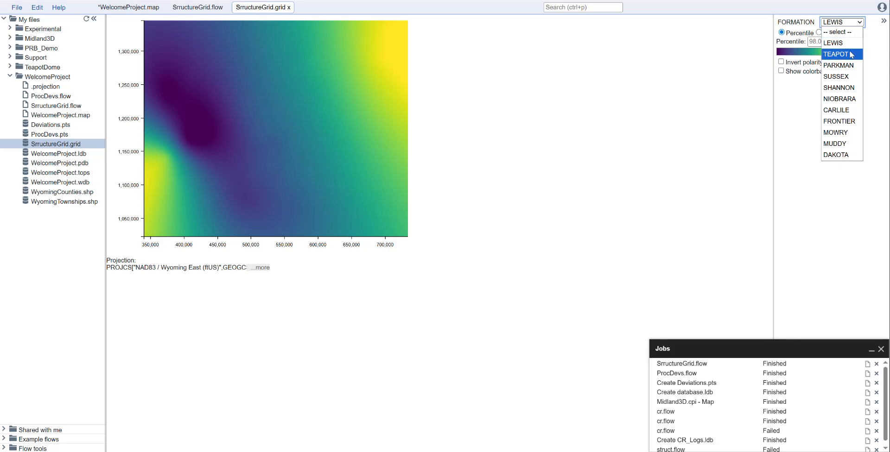
click(852, 99)
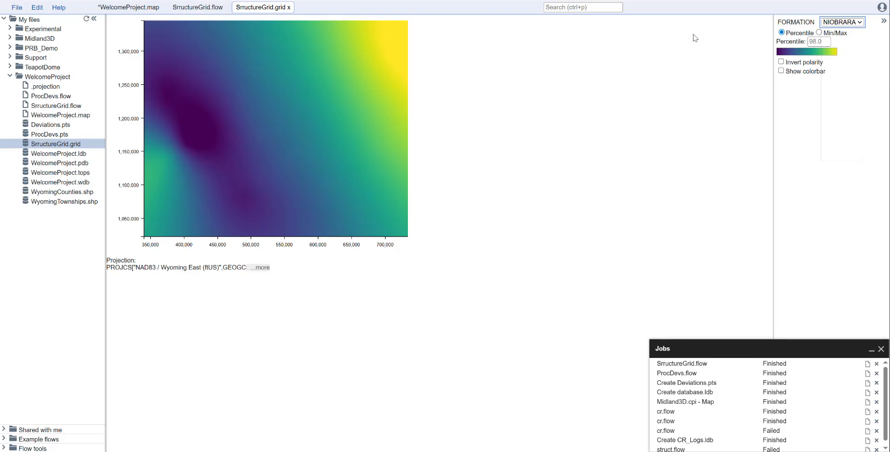
Close the structure grid and its flow to return to WelcomeProject.map, and minimize the jobs list.
click(272, 9)
click(288, 8)
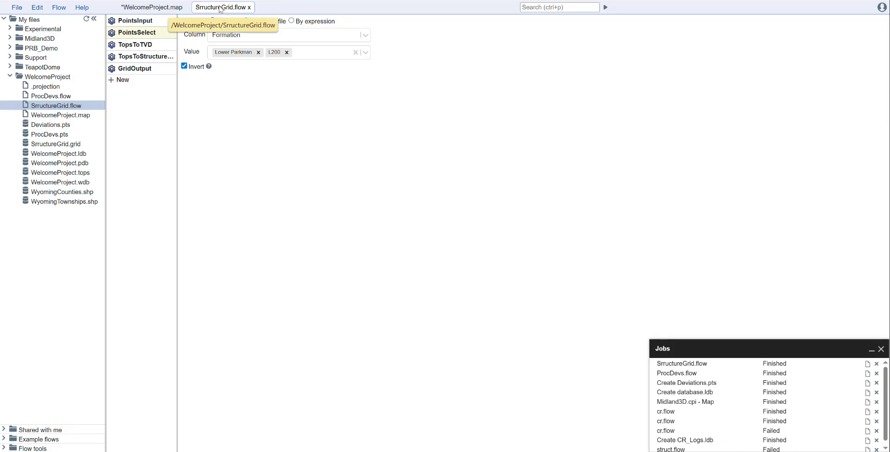
middle_click(220, 9)
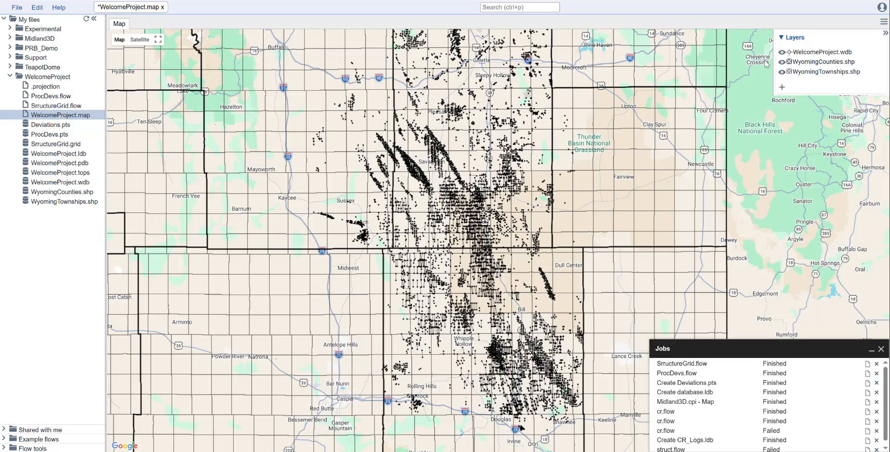
click(871, 352)
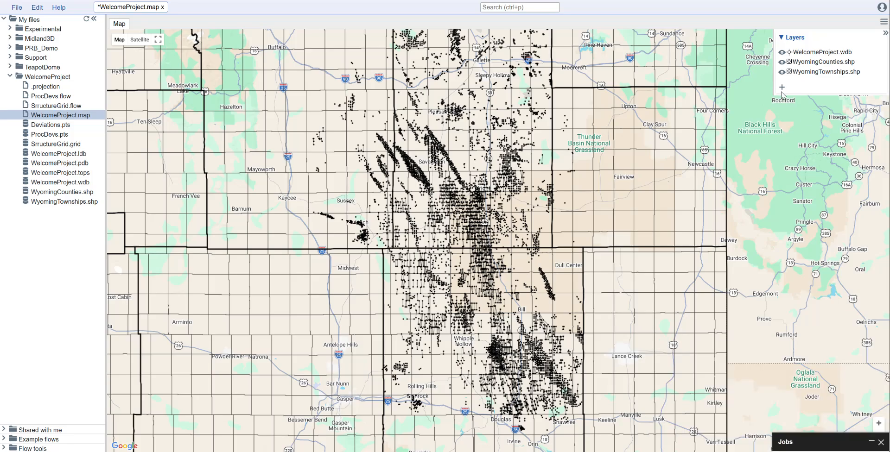
Start a new map layer of type Property with SrructureGrid.grid as its source file.
click(783, 87)
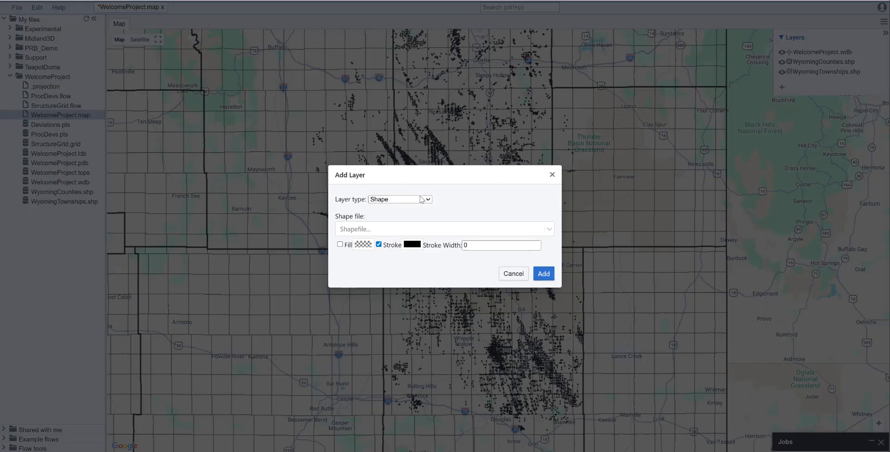
click(422, 200)
click(404, 232)
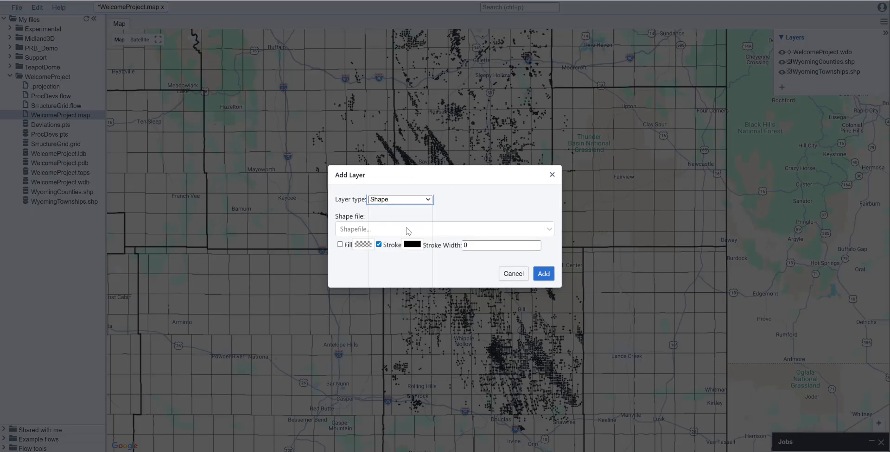
click(401, 169)
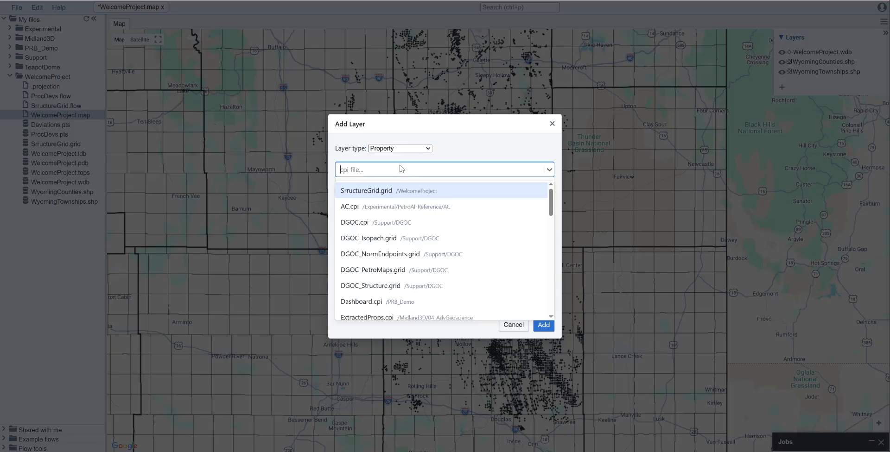
click(402, 191)
Set the property layer's formation to NIOBRARA and its color map to turbo, and add it to the map.
click(408, 207)
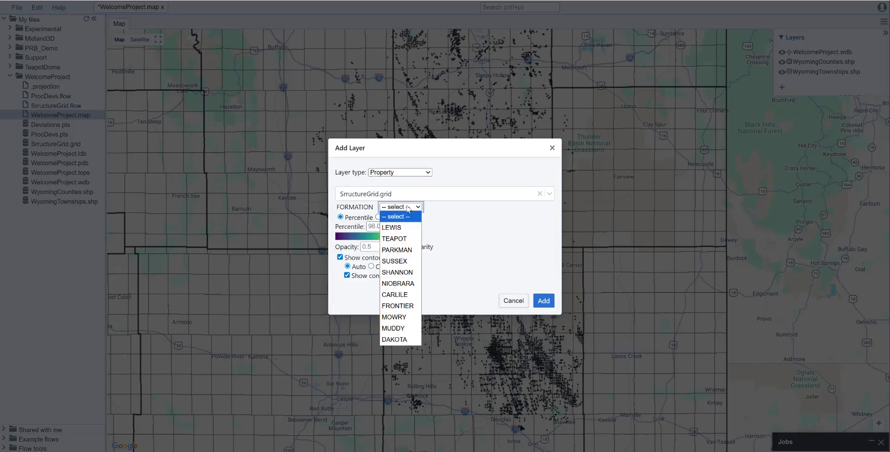
click(412, 284)
click(392, 238)
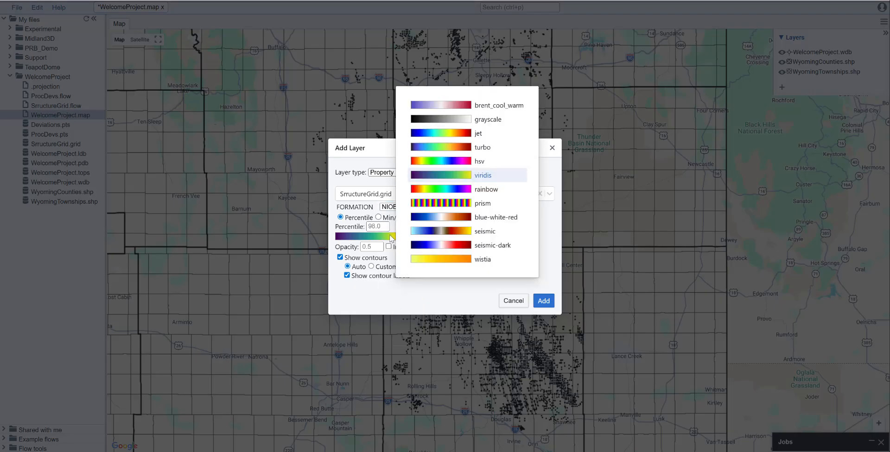
click(460, 153)
click(544, 301)
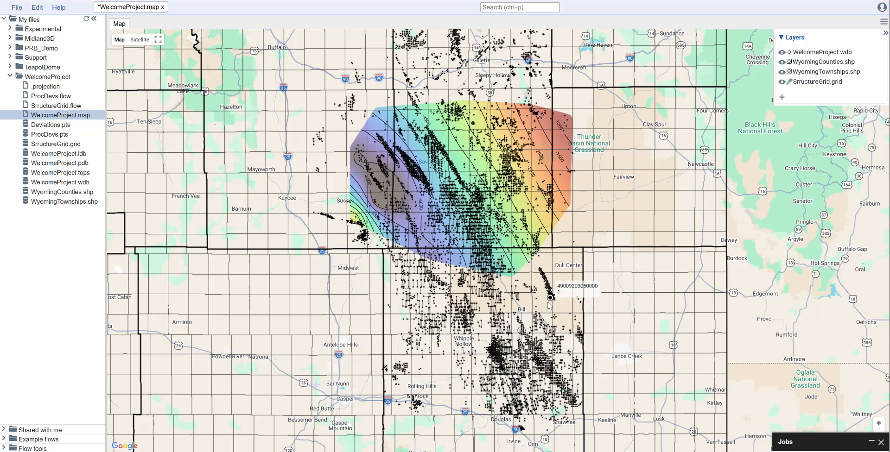
Split the map window in two and add a 3D View to the new empty window.
scroll(439, 204, up, 1)
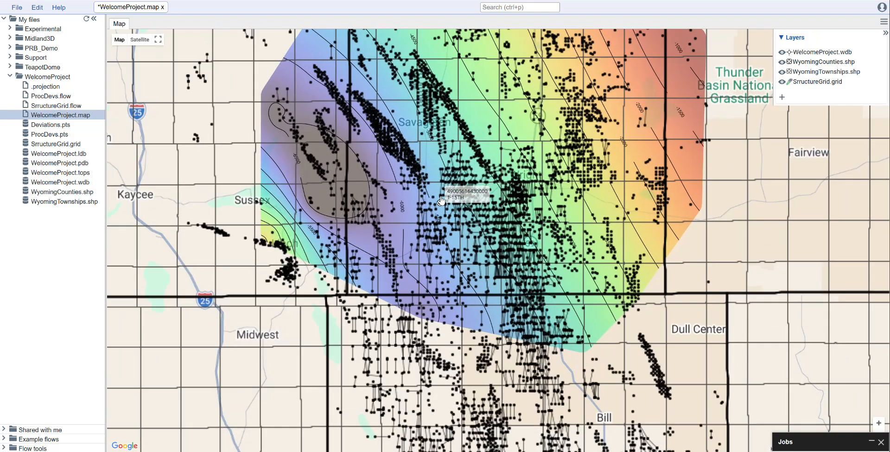
drag(722, 167, 720, 216)
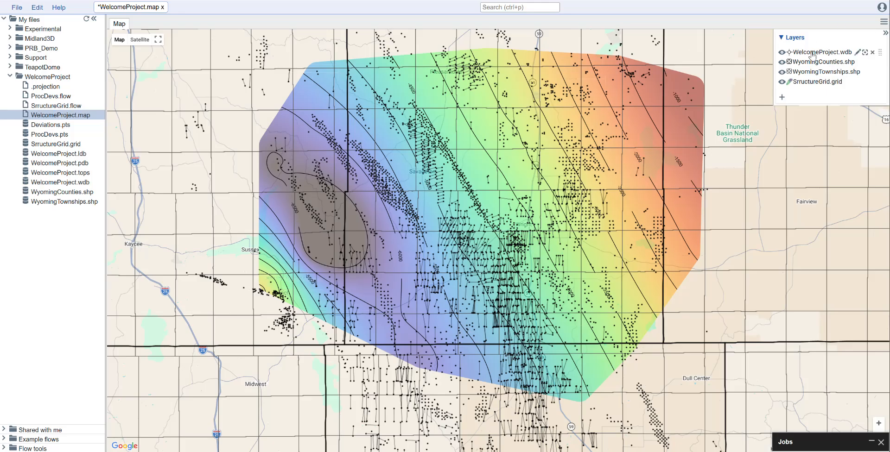
click(884, 23)
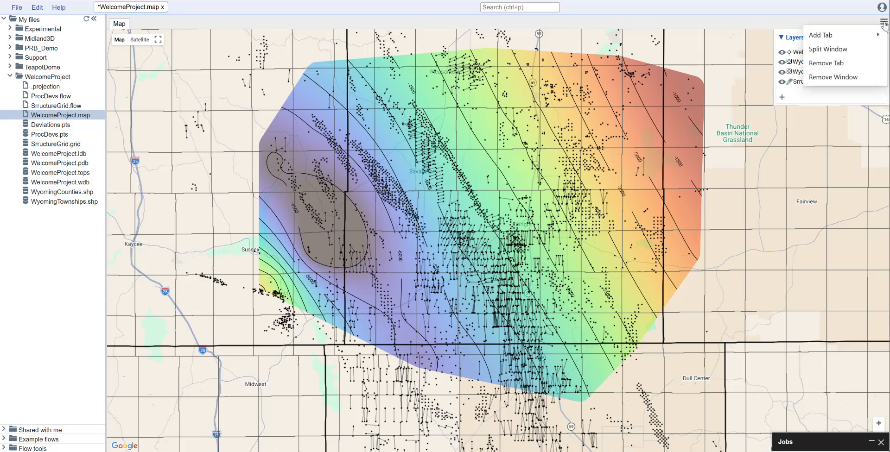
click(841, 51)
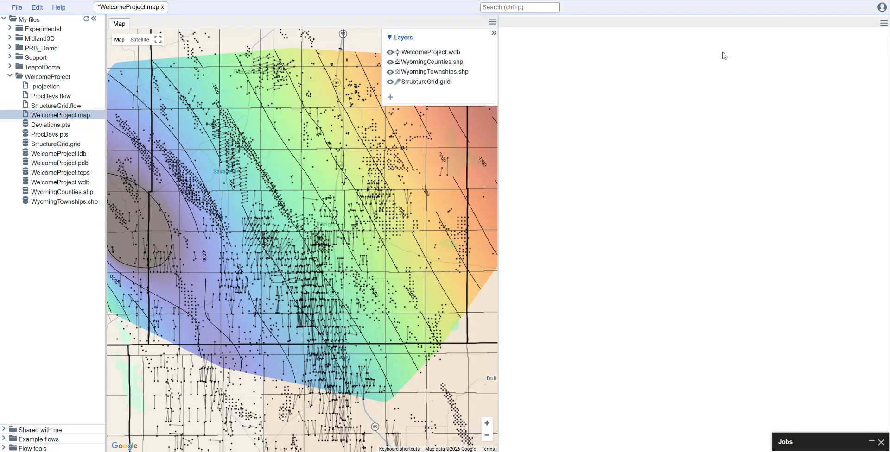
click(883, 23)
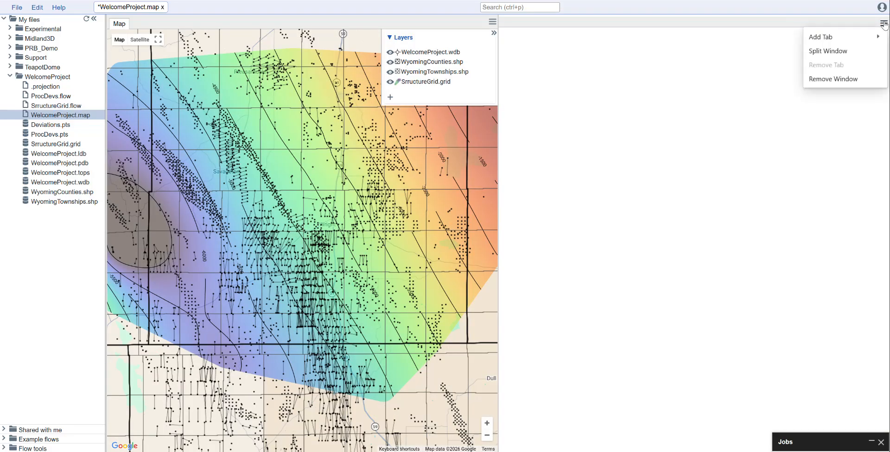
mouse_move(857, 42)
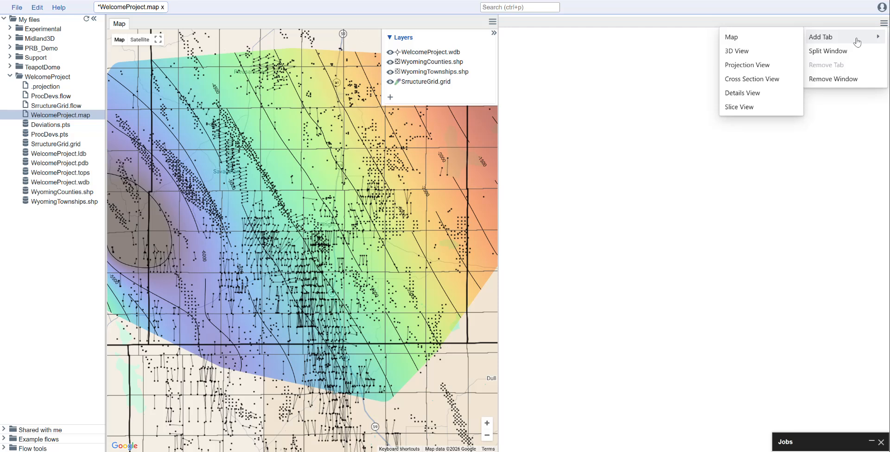
click(750, 53)
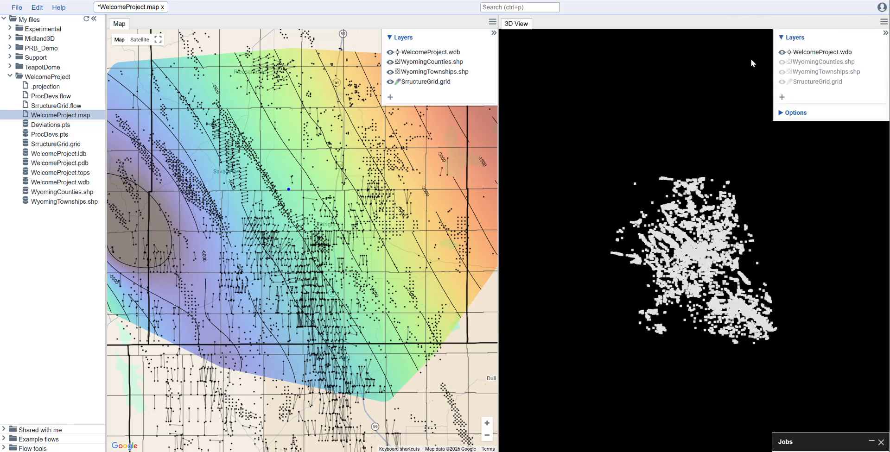
Start a new layer of type Structure in the 3D view, using SrructureGrid.grid as its grid.
drag(781, 266, 770, 228)
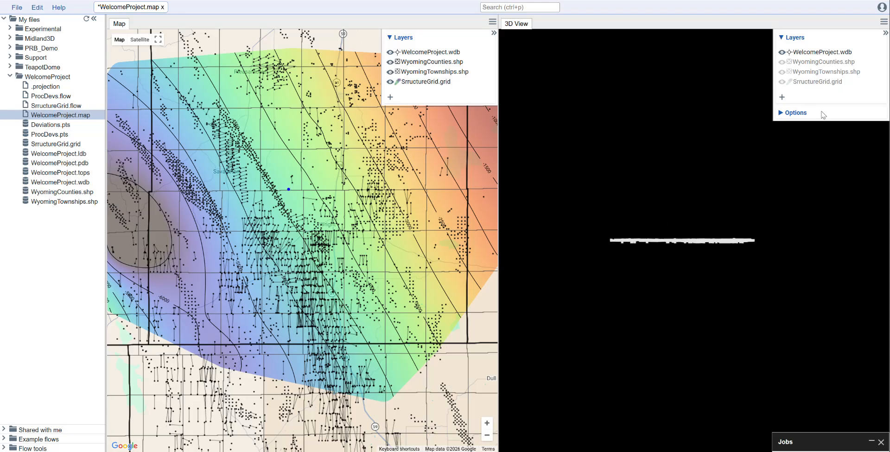
click(783, 98)
click(398, 112)
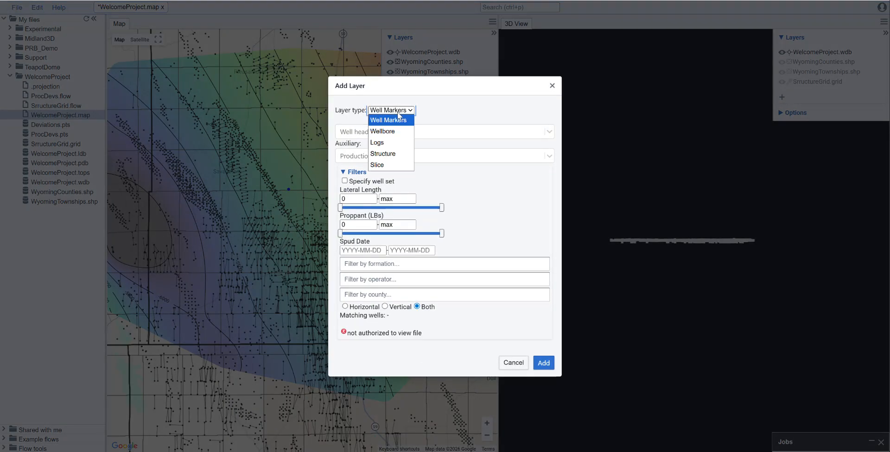
click(391, 155)
click(403, 205)
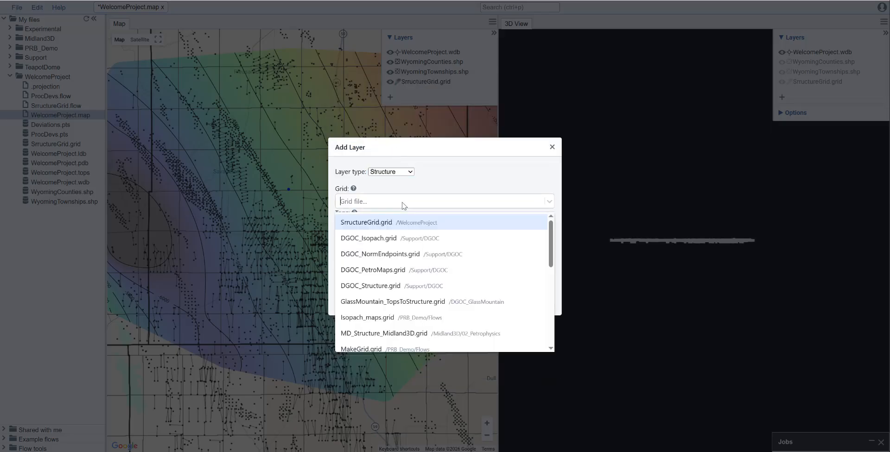
click(407, 225)
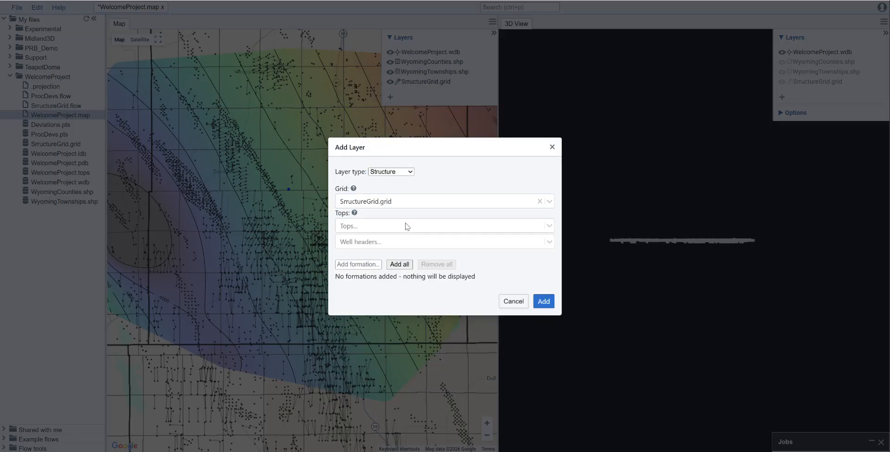
Set the structure layer's tops to WelcomeProject.tops and well headers to WelcomeProject.wdb, and include all formations.
click(407, 225)
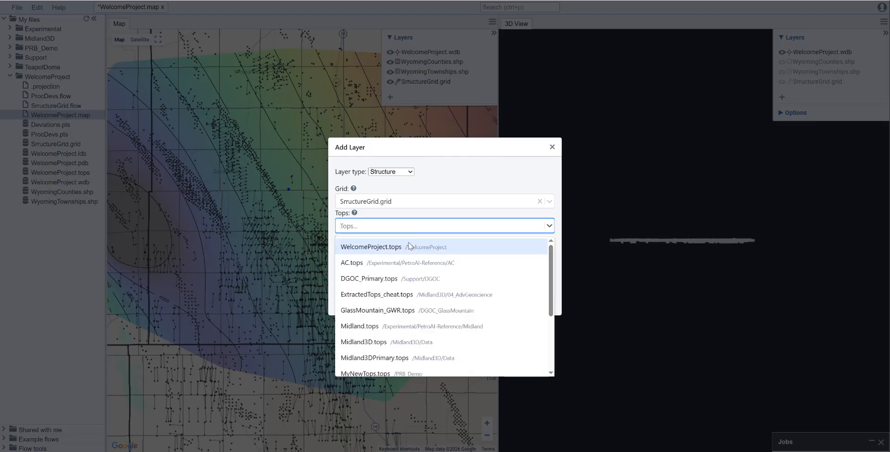
click(410, 249)
click(407, 244)
click(405, 261)
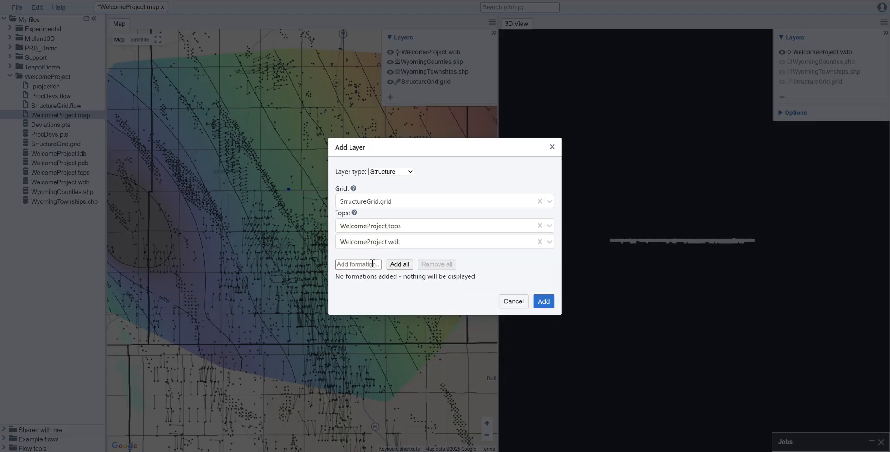
click(407, 266)
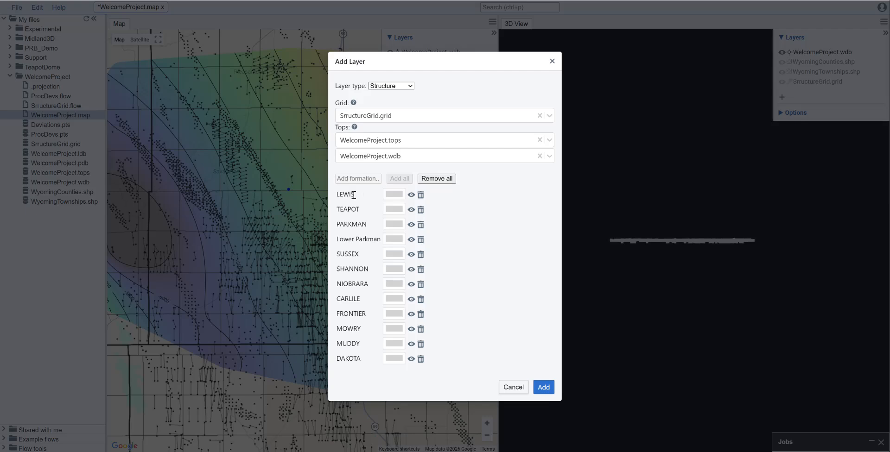
Remove the TEAPOT, Lower Parkman, SUSSEX, SHANNON, CARLILE, FRONTIER and MUDDY formations from the structure layer.
click(421, 211)
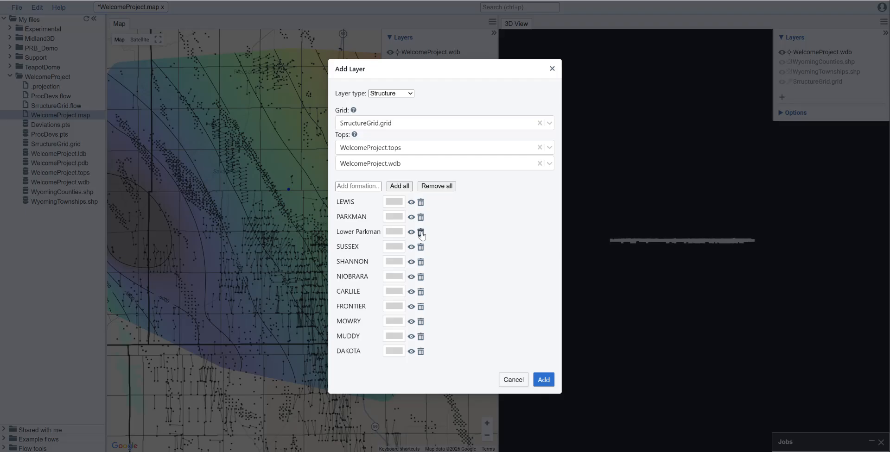
click(422, 236)
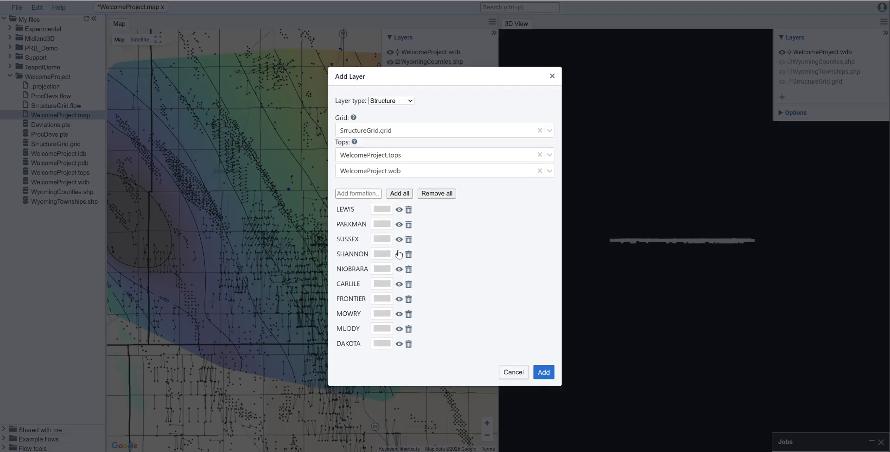
click(409, 240)
click(408, 247)
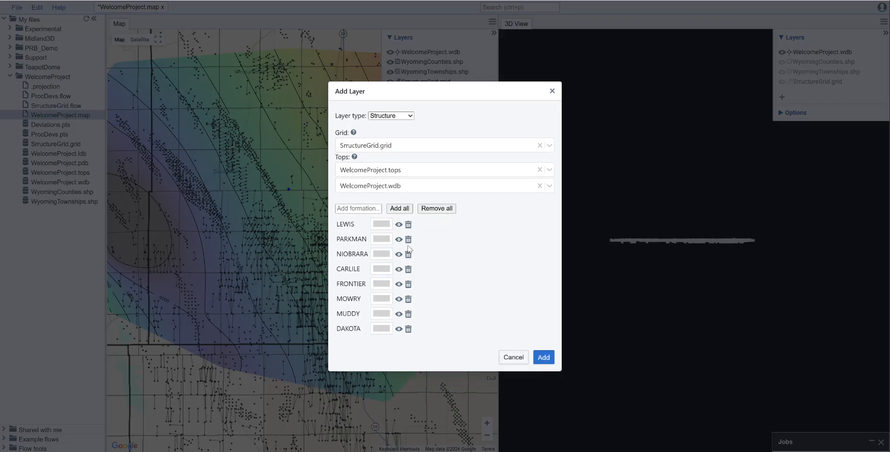
click(408, 271)
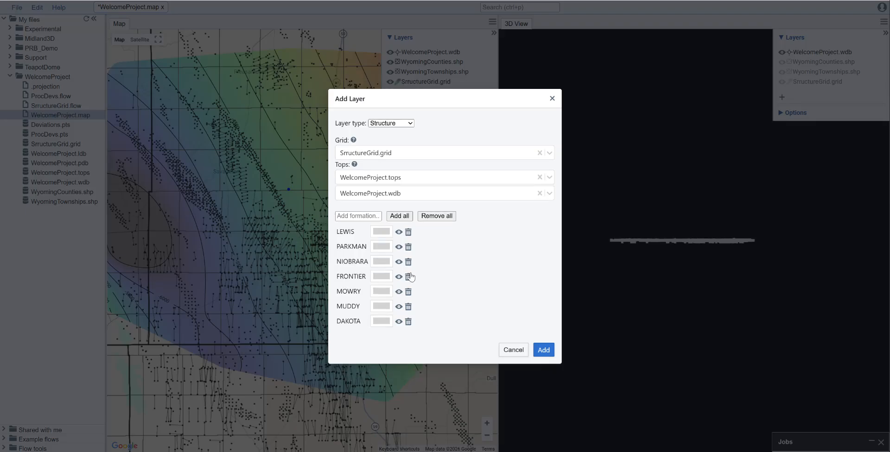
click(409, 278)
click(409, 299)
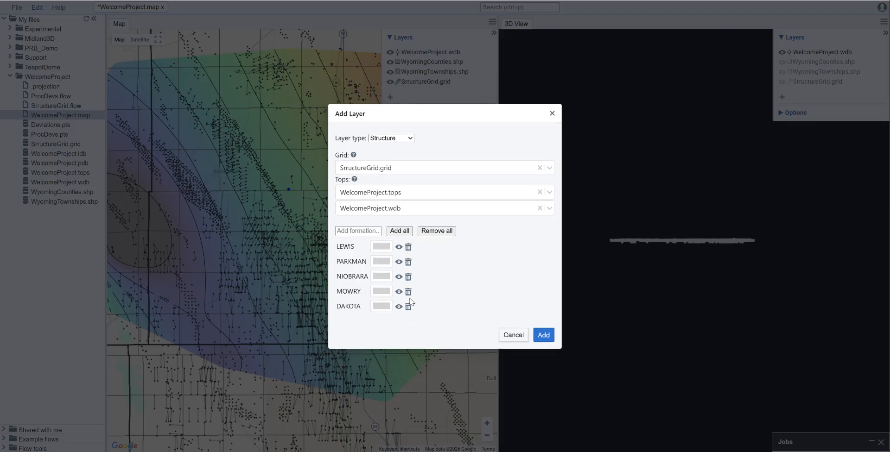
Color the LEWIS formation bright red and the PARKMAN formation light red.
click(383, 248)
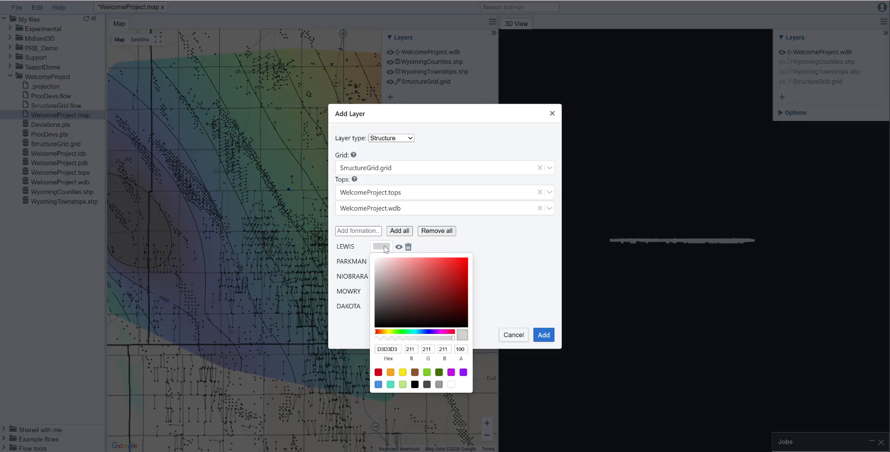
click(461, 258)
click(489, 239)
click(386, 263)
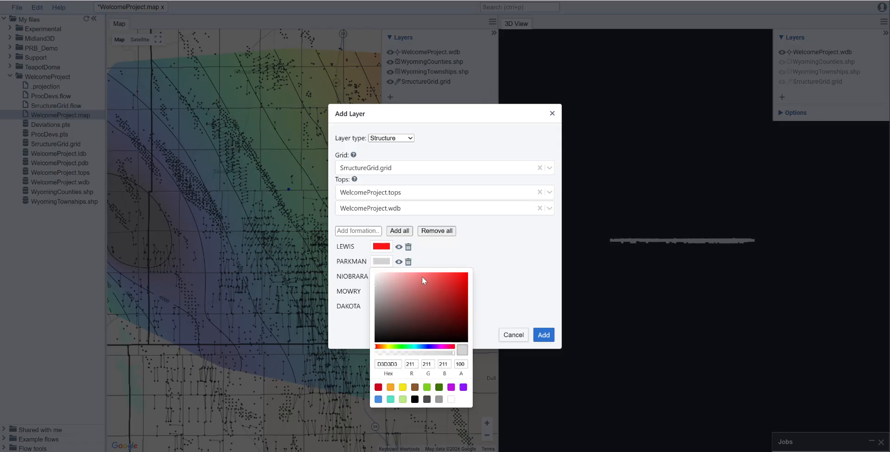
click(416, 278)
click(397, 269)
Color the NIOBRARA formation light green and the MOWRY formation dark green.
click(391, 277)
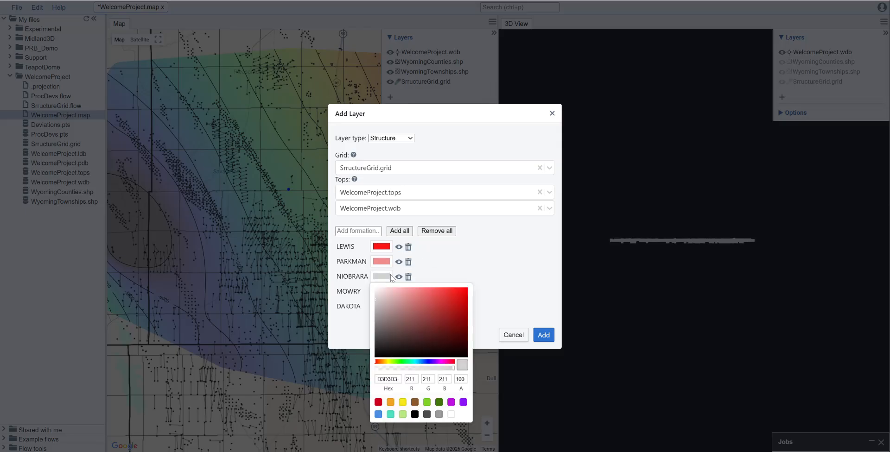
click(426, 402)
click(441, 274)
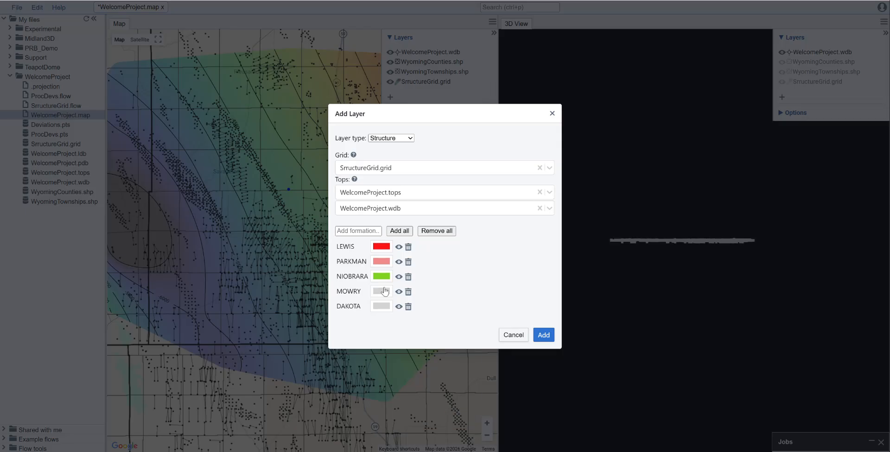
click(382, 292)
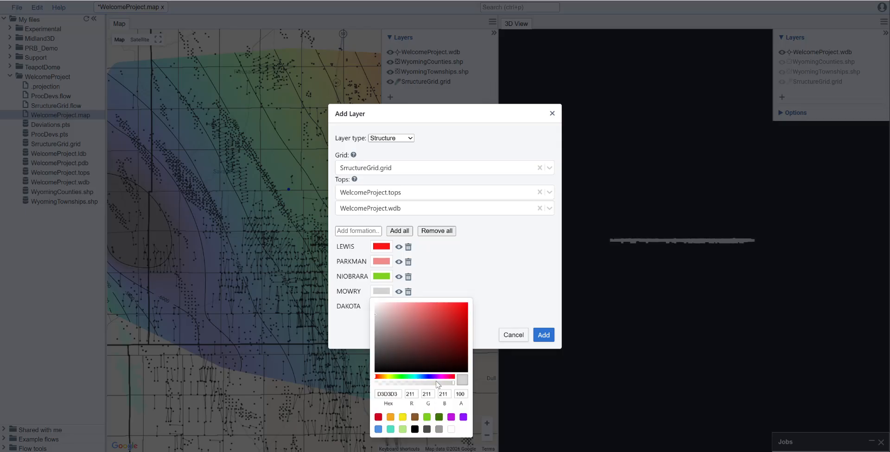
click(439, 417)
click(455, 281)
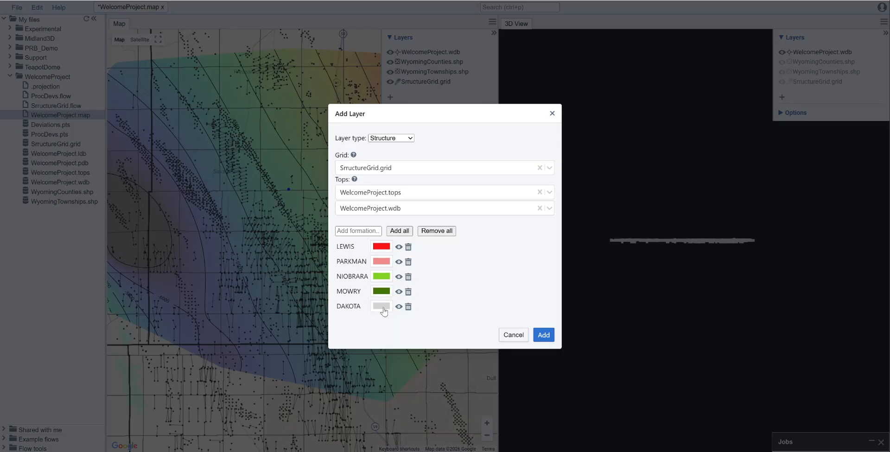
Color the DAKOTA formation brown (8B572A) and add the structure layer.
click(381, 308)
click(414, 432)
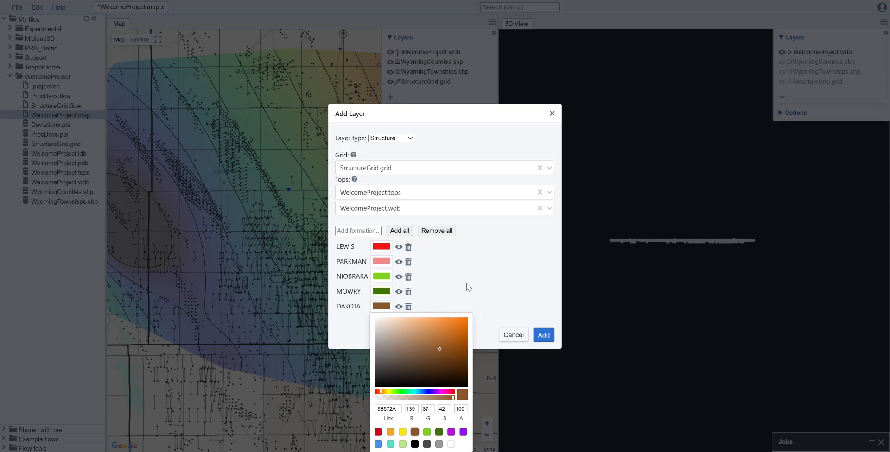
click(478, 267)
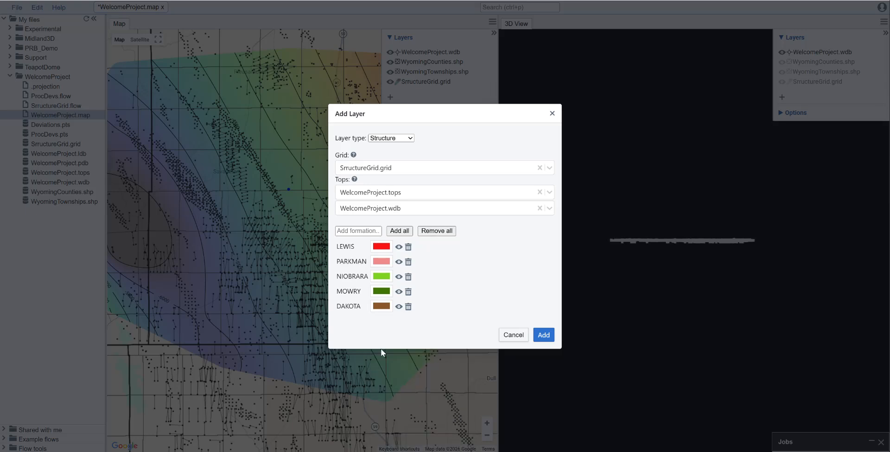
click(543, 335)
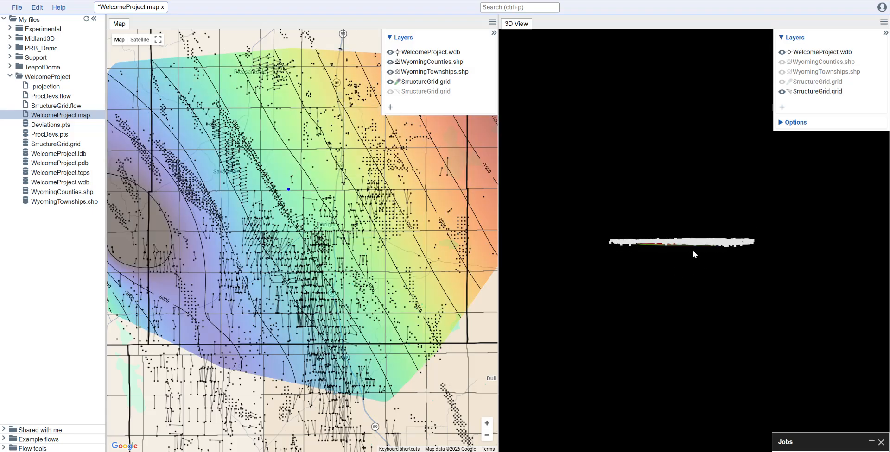
Set the 3D view's vertical exaggeration to 10.
drag(672, 249, 691, 273)
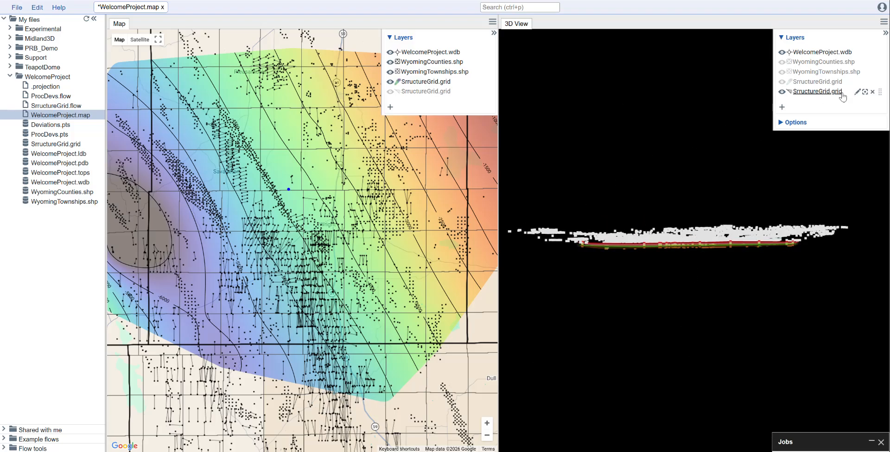
click(781, 124)
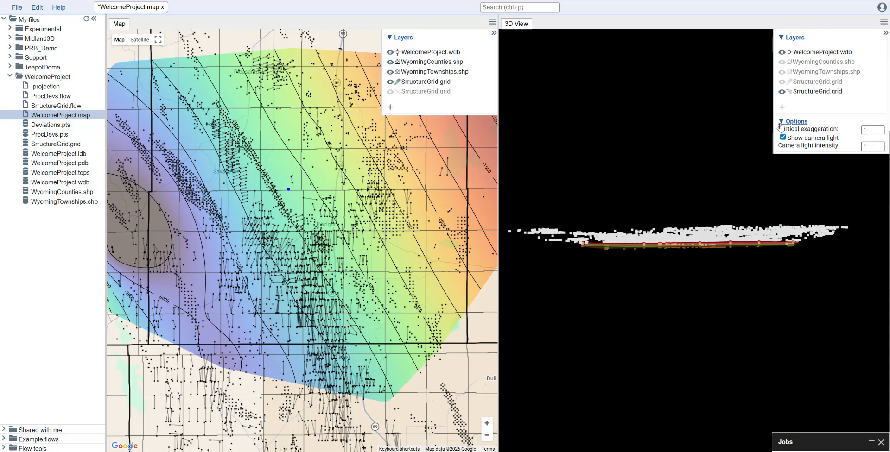
click(872, 131)
text(0)
key(Tab)
Hide the WelcomeProject.wdb well markers in the 3D view so only the formation surfaces are shown.
drag(804, 228, 807, 266)
scroll(626, 327, up, 5)
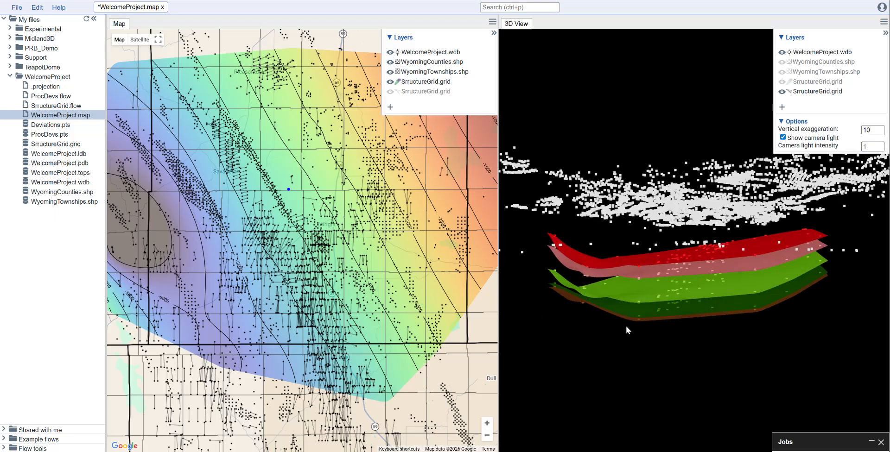
scroll(695, 344, up, 5)
drag(709, 401, 719, 362)
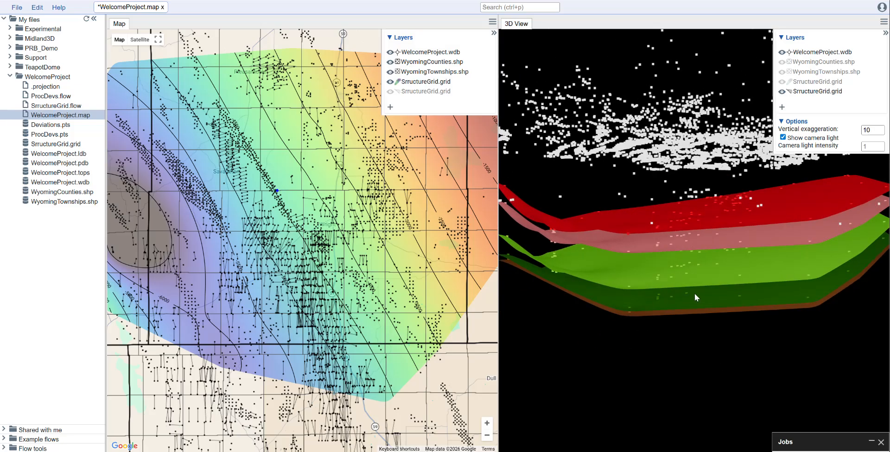
drag(716, 345, 715, 349)
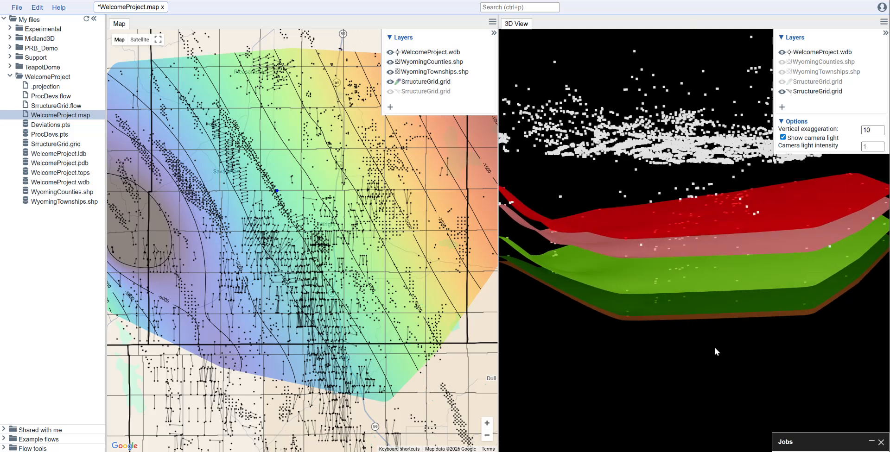
click(783, 53)
drag(711, 177, 715, 137)
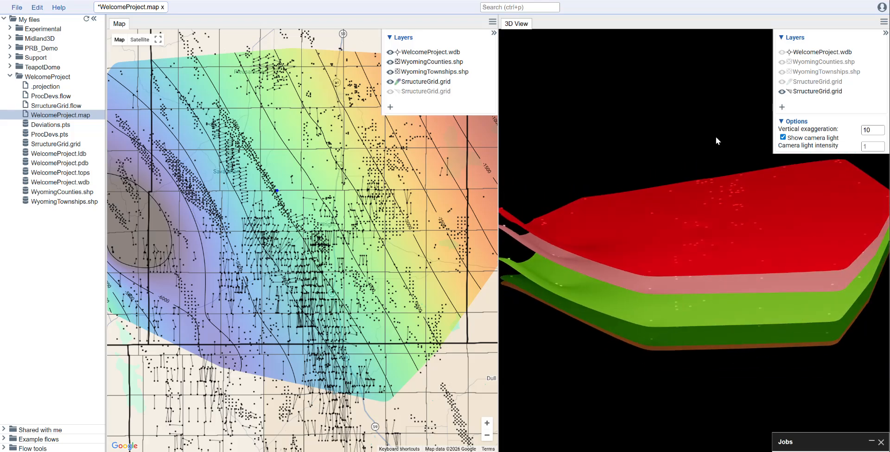
Add a Wellbore layer to the 3D view with WelcomeProject.wdb as well headers and ProcDevs.pts as wellbore points.
click(782, 108)
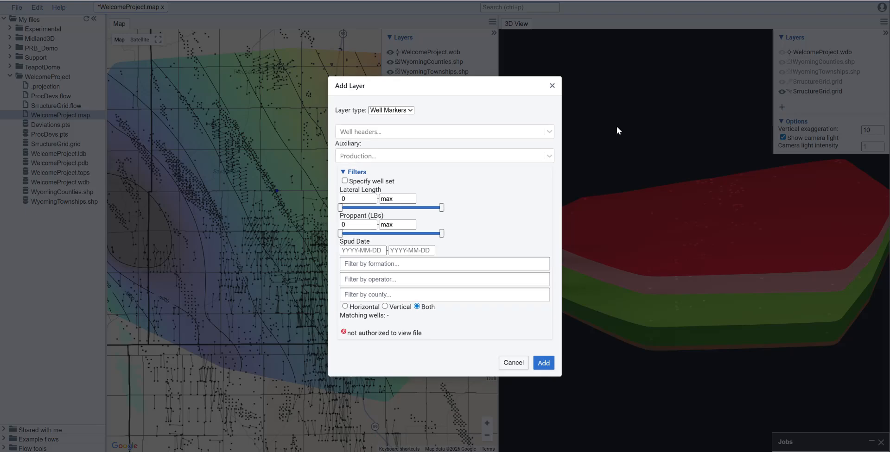
click(409, 115)
click(398, 132)
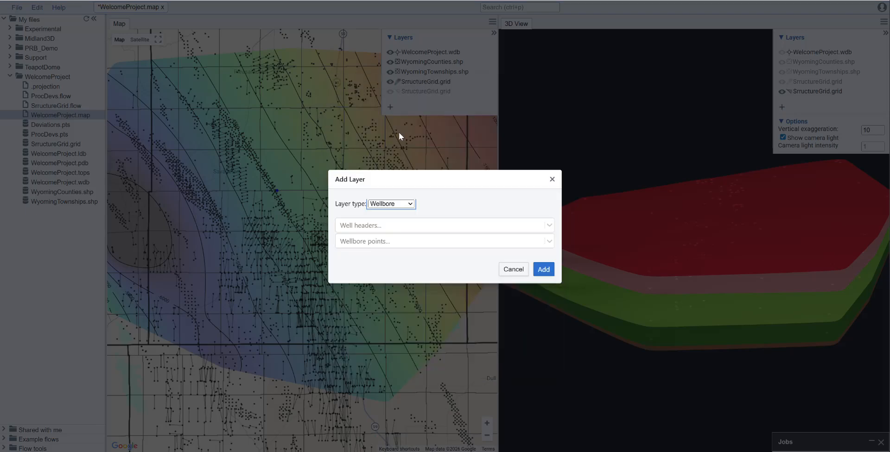
click(377, 226)
click(385, 242)
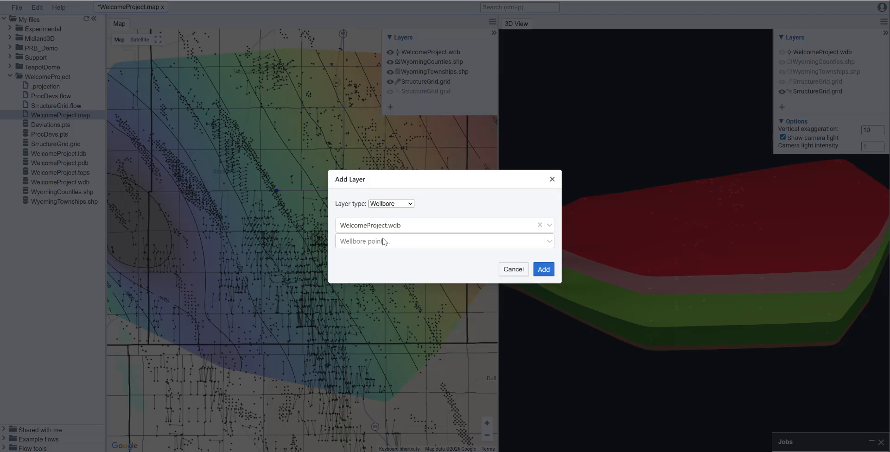
click(388, 242)
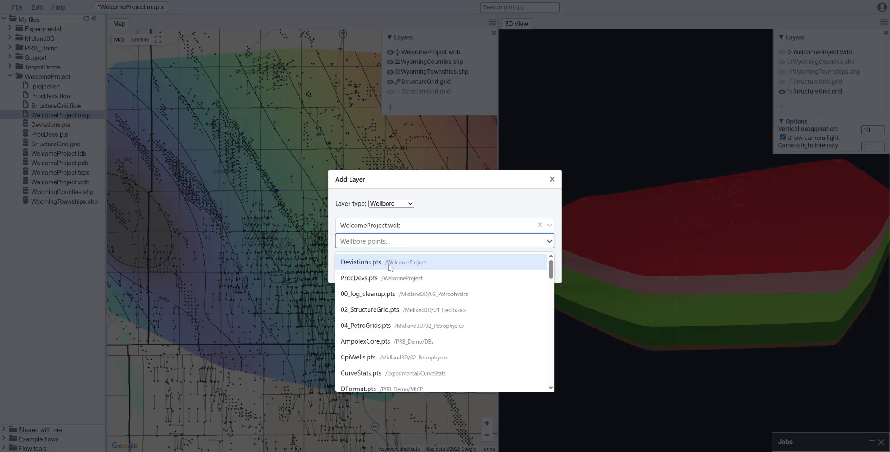
click(397, 278)
click(546, 269)
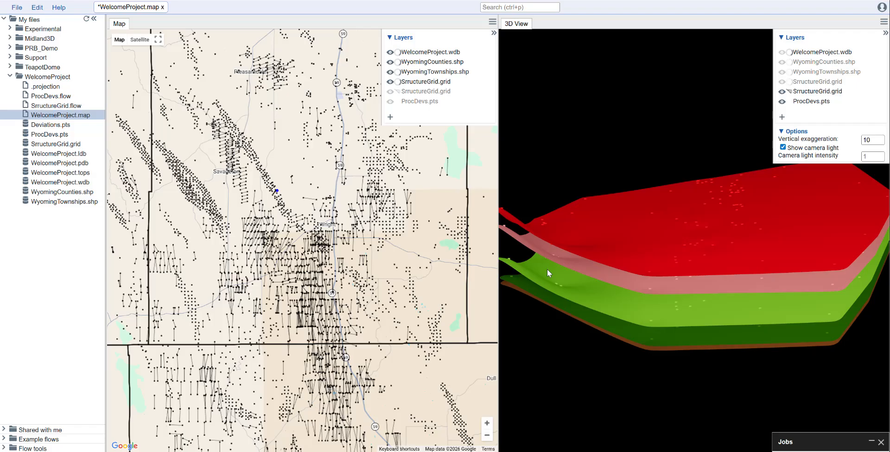
Examine the wellbores against the formation surfaces from several angles in the 3D view.
drag(689, 382, 666, 438)
drag(778, 314, 766, 255)
drag(633, 231, 753, 214)
drag(652, 211, 648, 232)
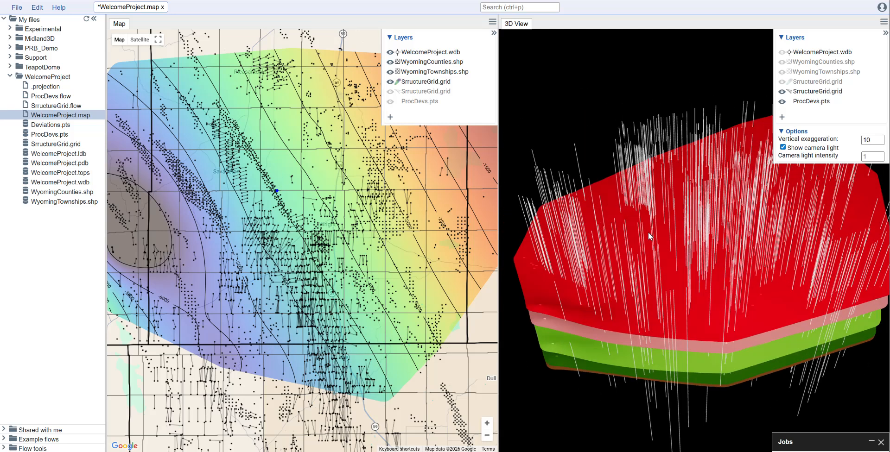
drag(708, 201, 706, 212)
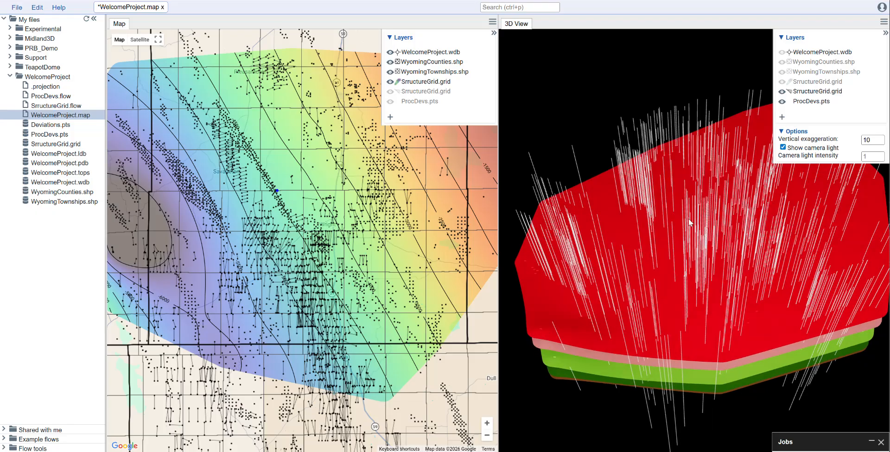
drag(735, 243, 718, 191)
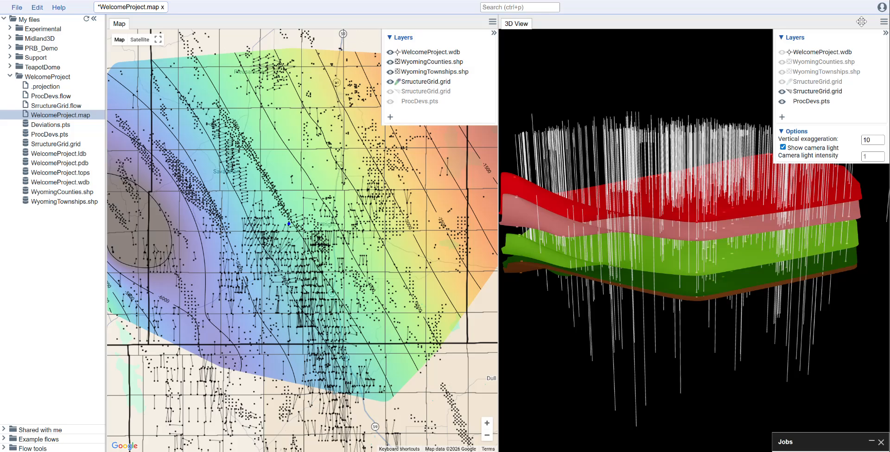
Split the 3D View window and dock the new empty window below the map.
click(884, 23)
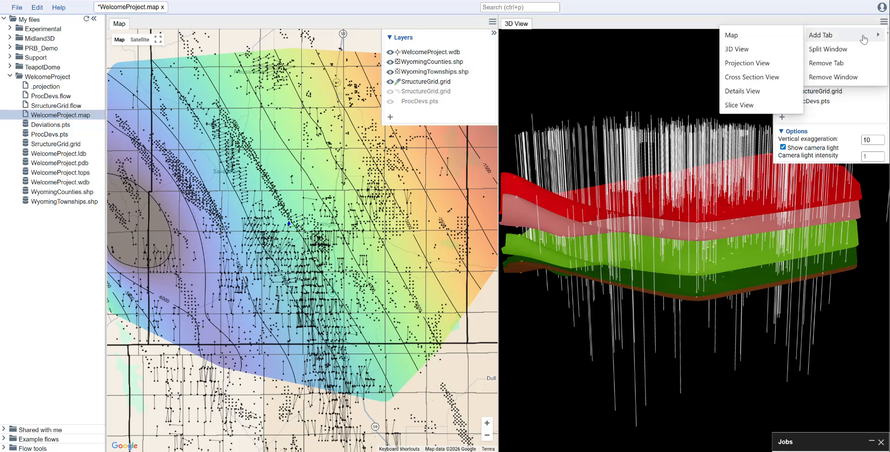
click(853, 50)
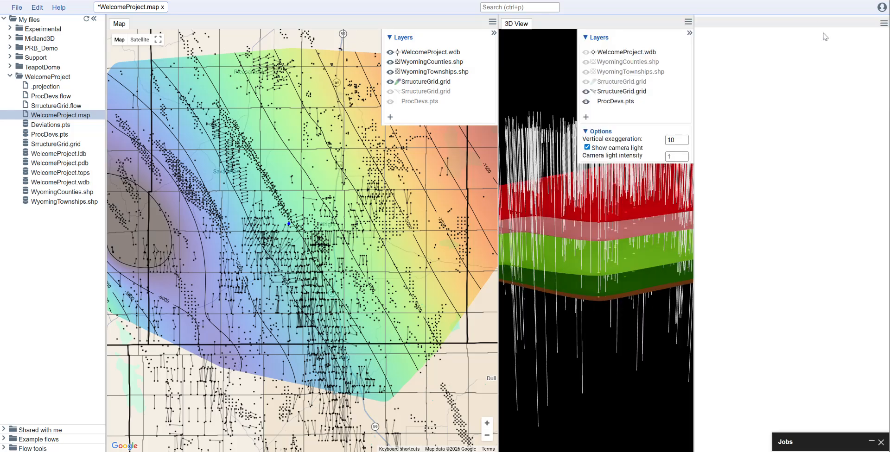
drag(813, 23, 251, 348)
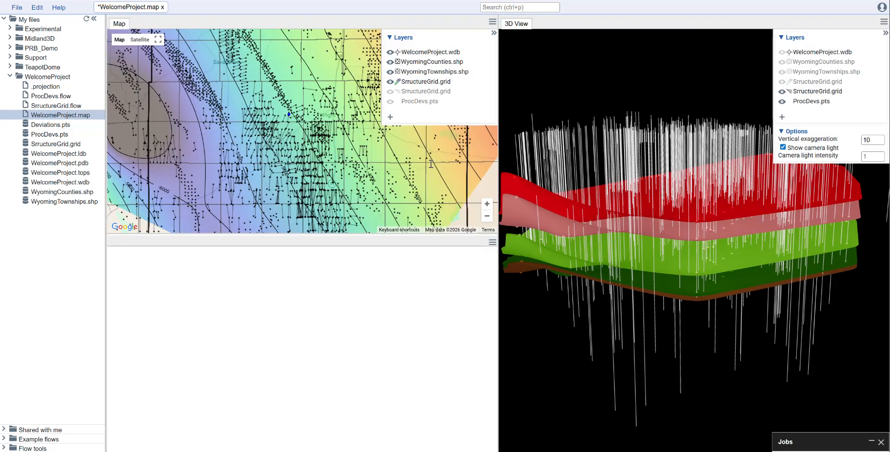
Collapse the map's layer list and add a Projection View to the empty window below the map.
scroll(441, 159, down, 2)
click(493, 33)
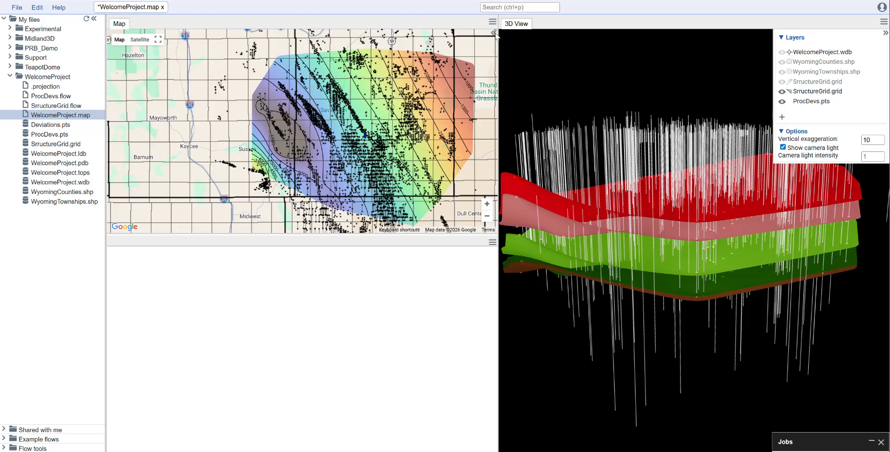
click(493, 242)
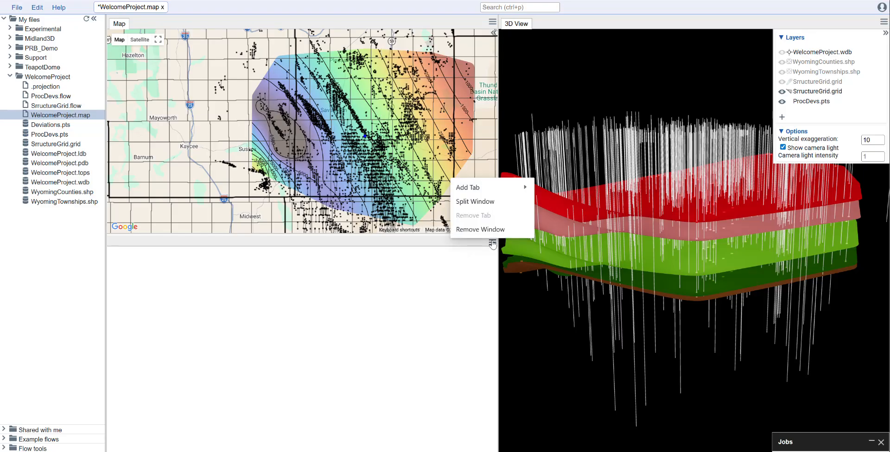
mouse_move(498, 193)
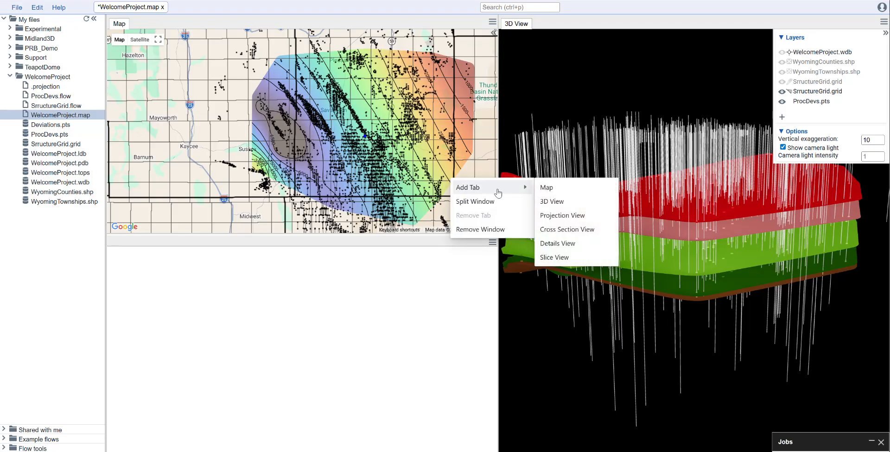
click(567, 216)
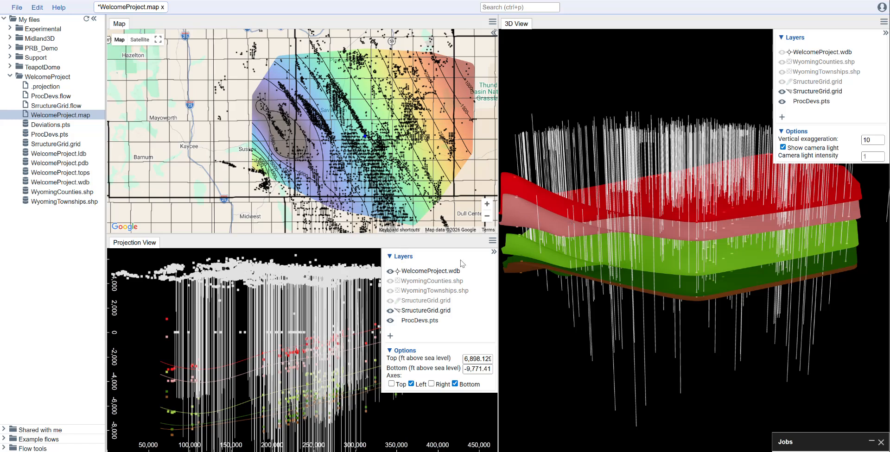
Collapse the Projection View's layer list and hide the WyomingTownships.shp and WyomingCounties.shp layers on the map.
click(494, 252)
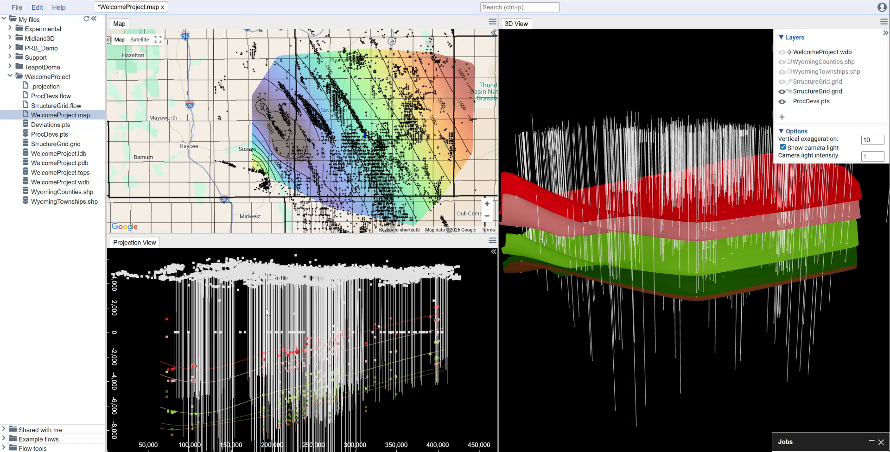
scroll(456, 163, down, 4)
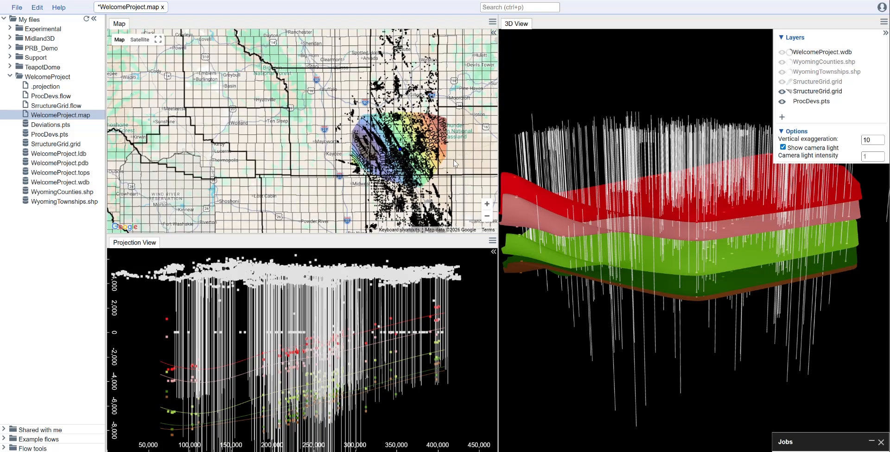
scroll(455, 163, down, 2)
drag(467, 150, 408, 137)
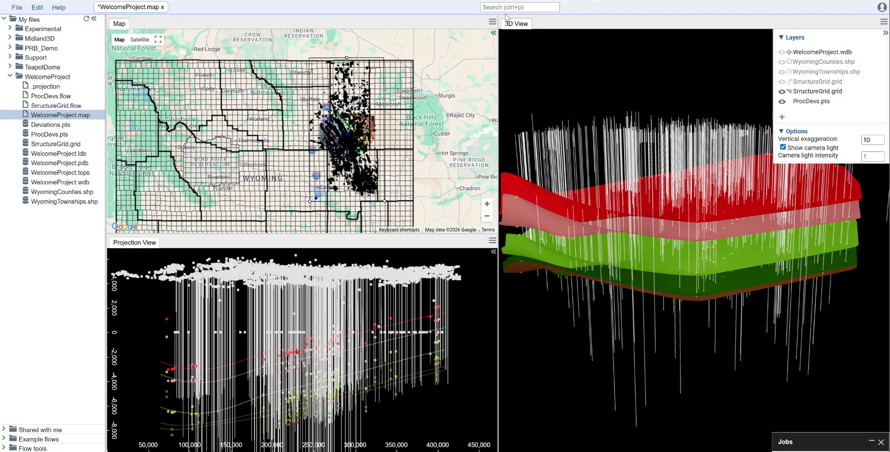
click(494, 34)
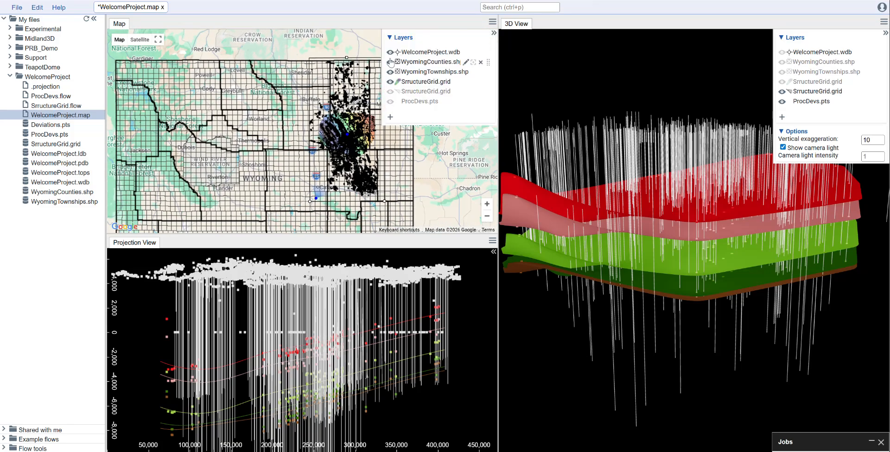
click(390, 72)
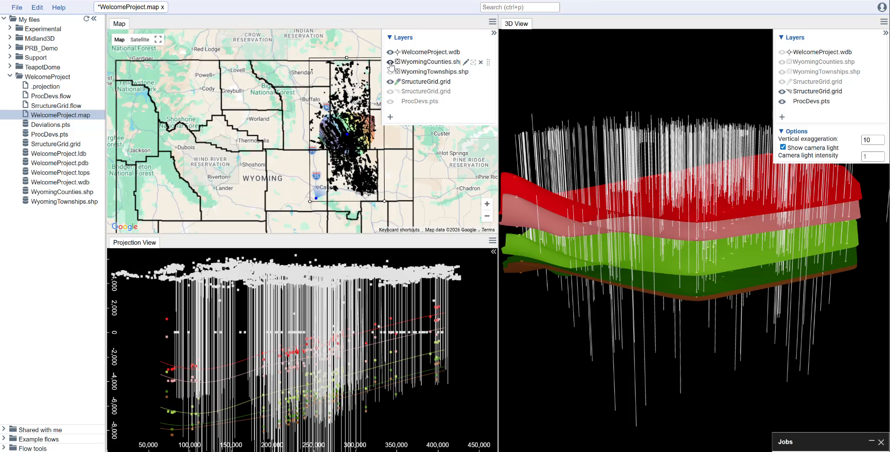
click(390, 63)
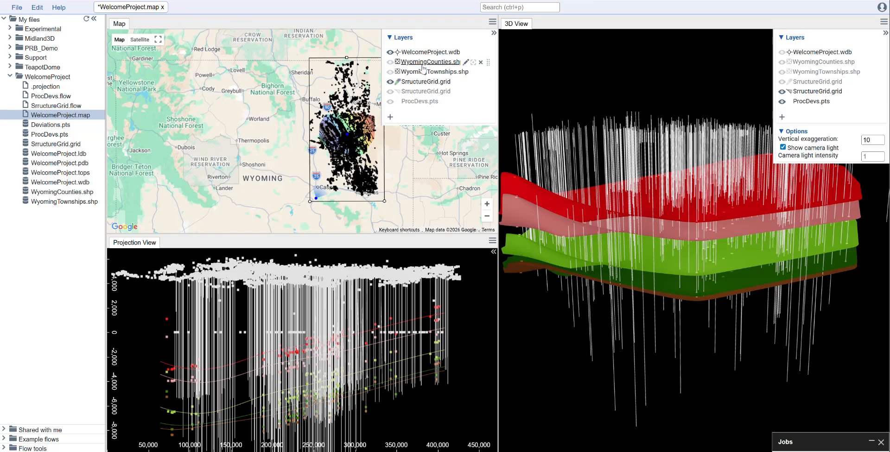
click(494, 33)
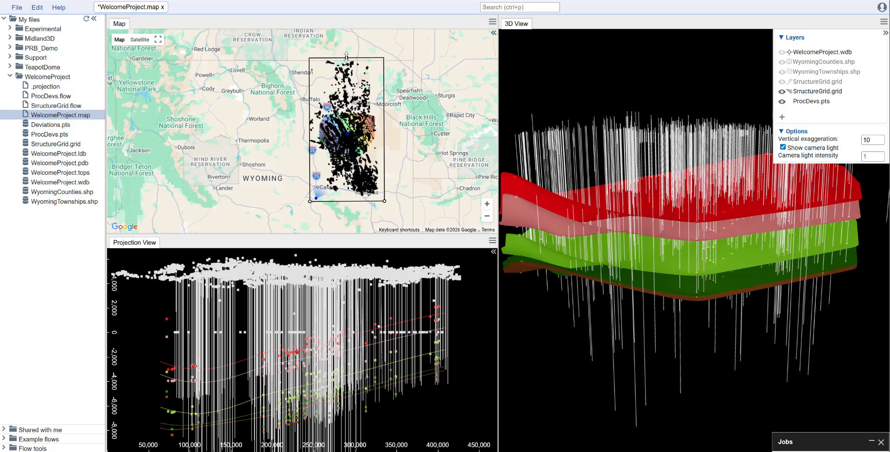
Shrink the projection box on the map to a thin east-west strip and place it across the middle of the structure grid.
drag(346, 56, 348, 200)
scroll(349, 213, up, 2)
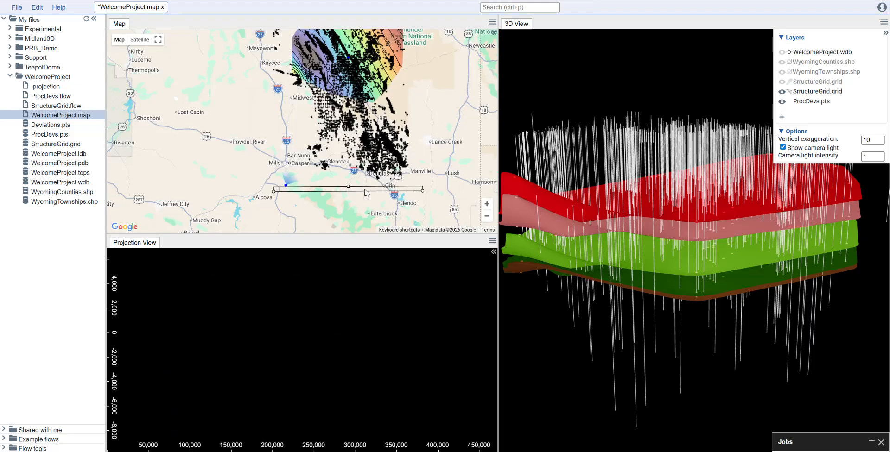
drag(349, 187, 367, 63)
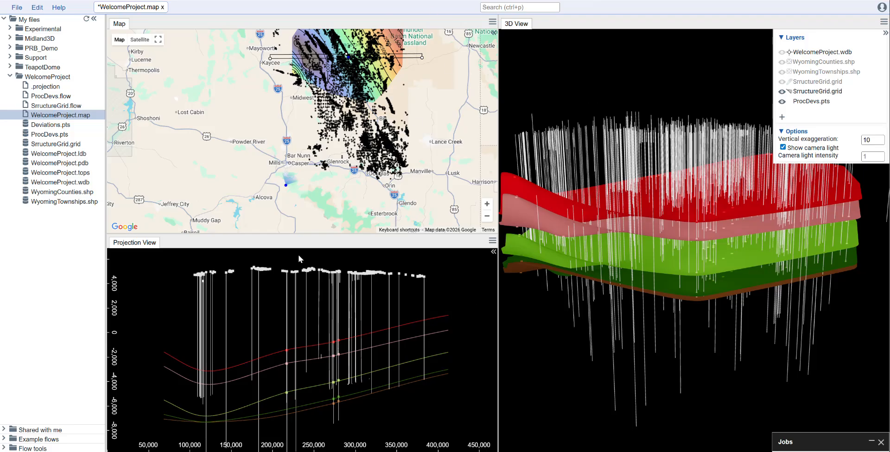
drag(458, 103, 442, 136)
scroll(391, 140, up, 2)
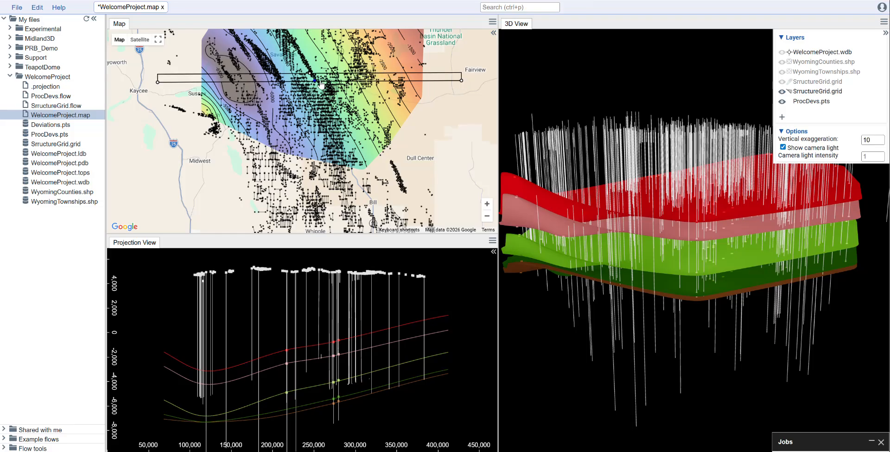
mouse_move(307, 82)
drag(311, 73, 311, 75)
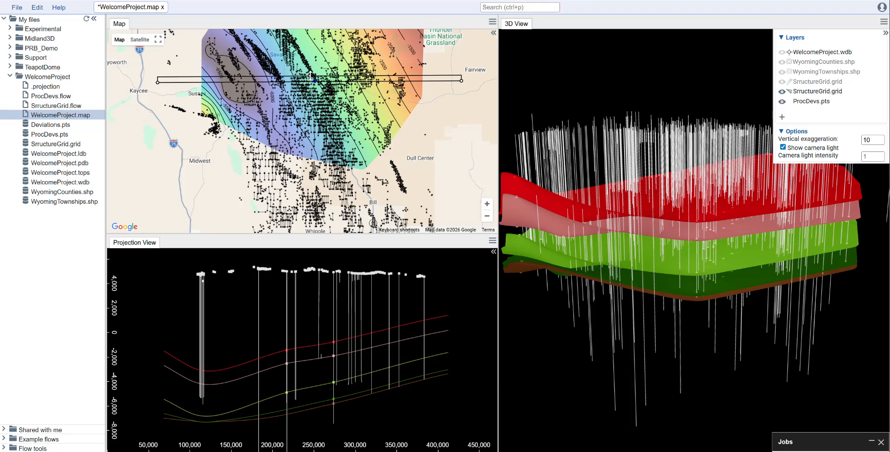
Tilt the projection strip's east end southward, shorten the strip to roughly the grid's width and shift it south.
drag(461, 81, 471, 96)
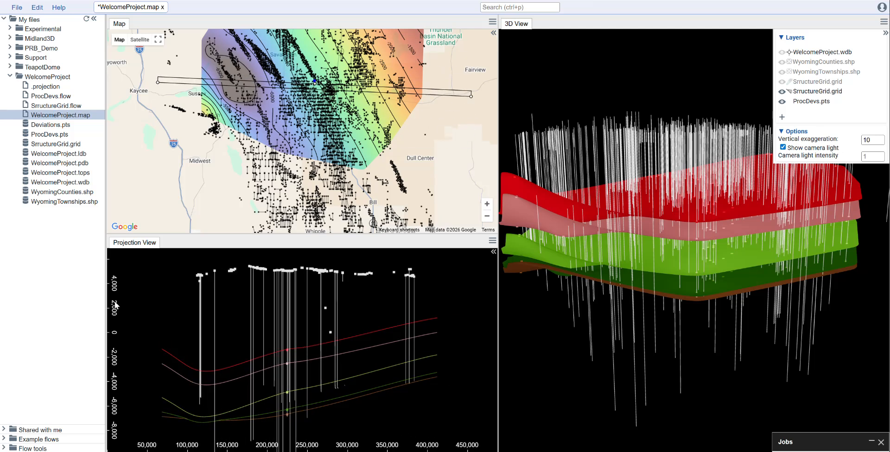
drag(144, 448, 459, 450)
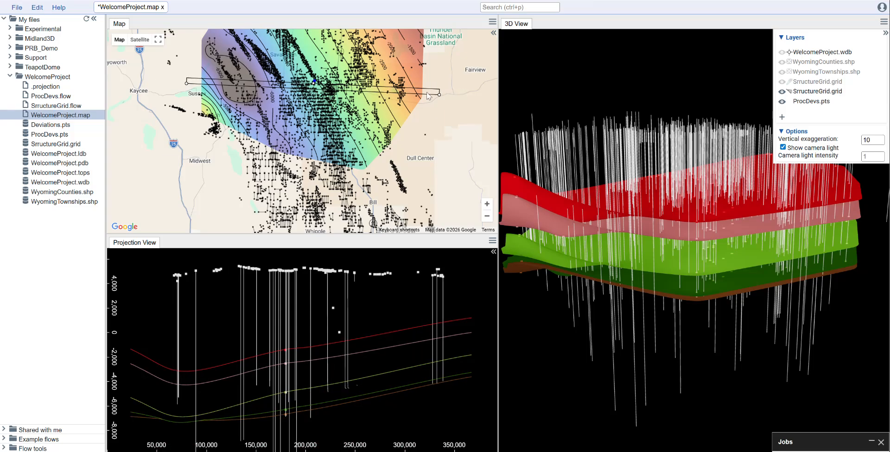
drag(429, 98, 422, 118)
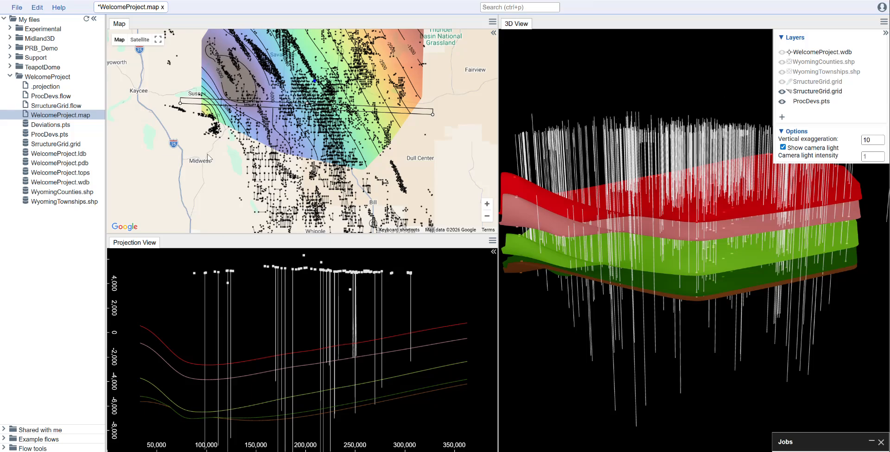
Move both ends of the projection strip north so that it crosses the grid with its east end higher than its west end.
drag(181, 102, 174, 82)
drag(432, 114, 450, 58)
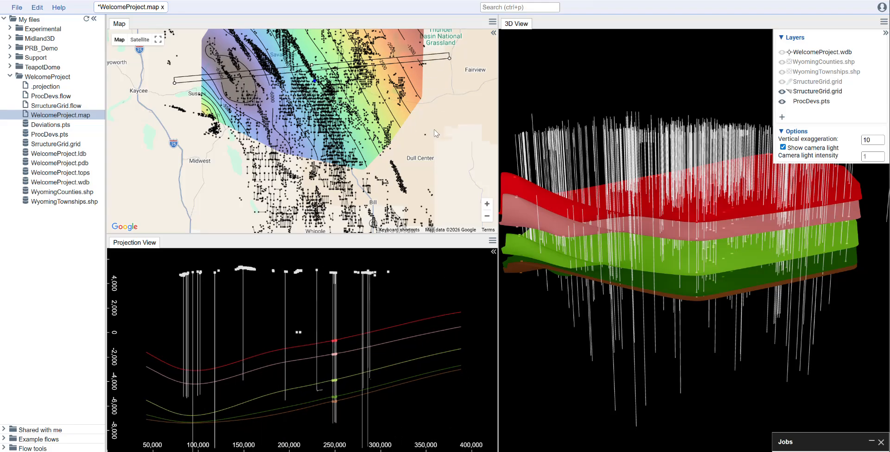
drag(431, 124, 438, 146)
drag(445, 83, 446, 79)
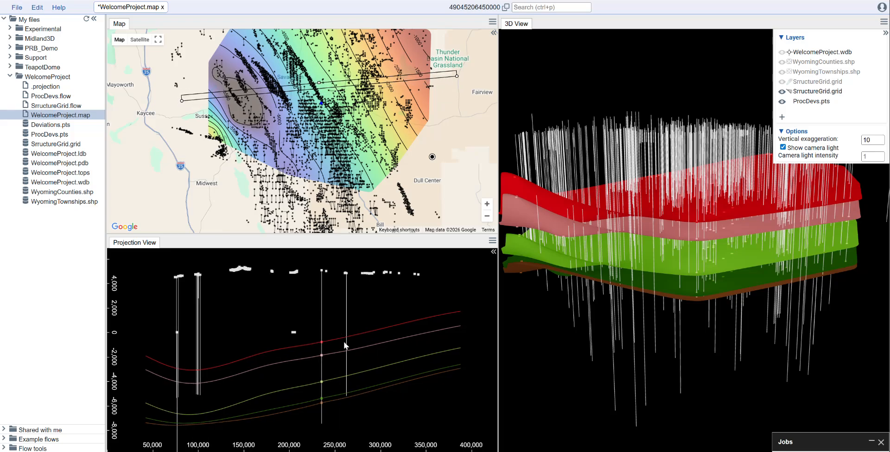
Hide the WelcomeProject.wdb layer in the Projection View and move the projection strip farther south across the structure grid.
click(493, 253)
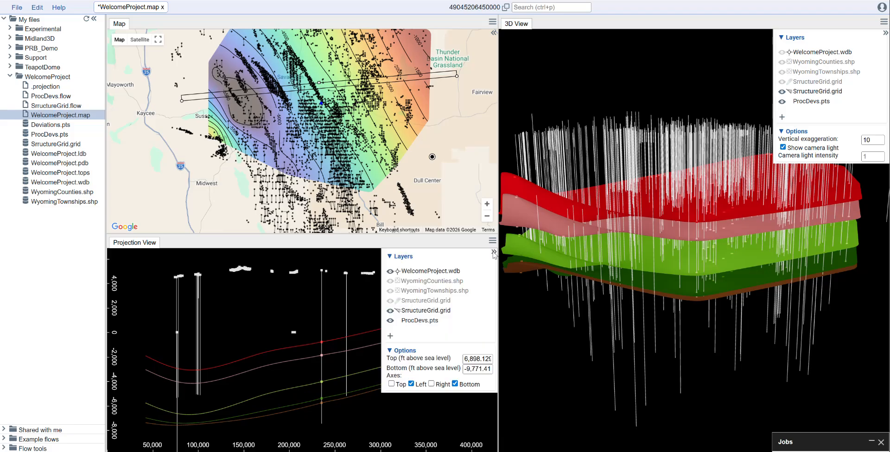
click(389, 272)
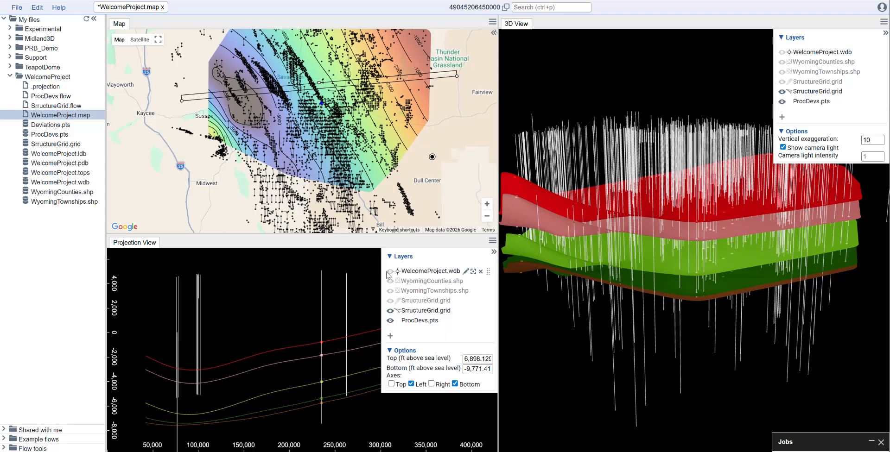
click(494, 253)
drag(452, 86, 457, 111)
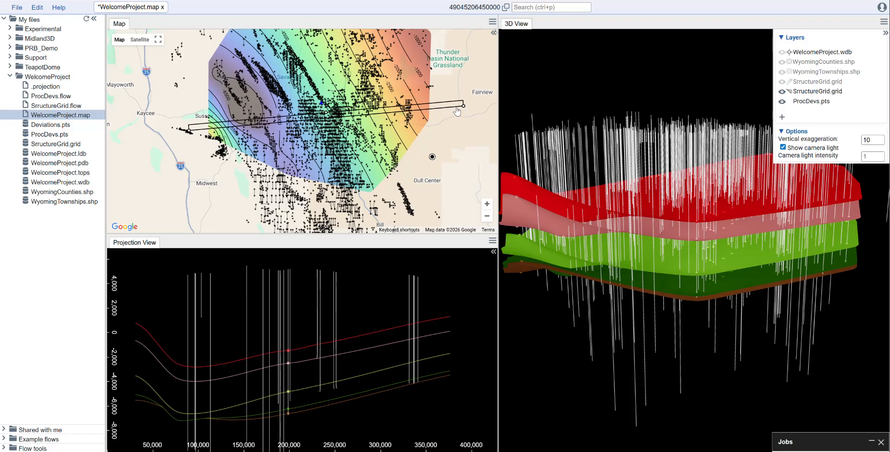